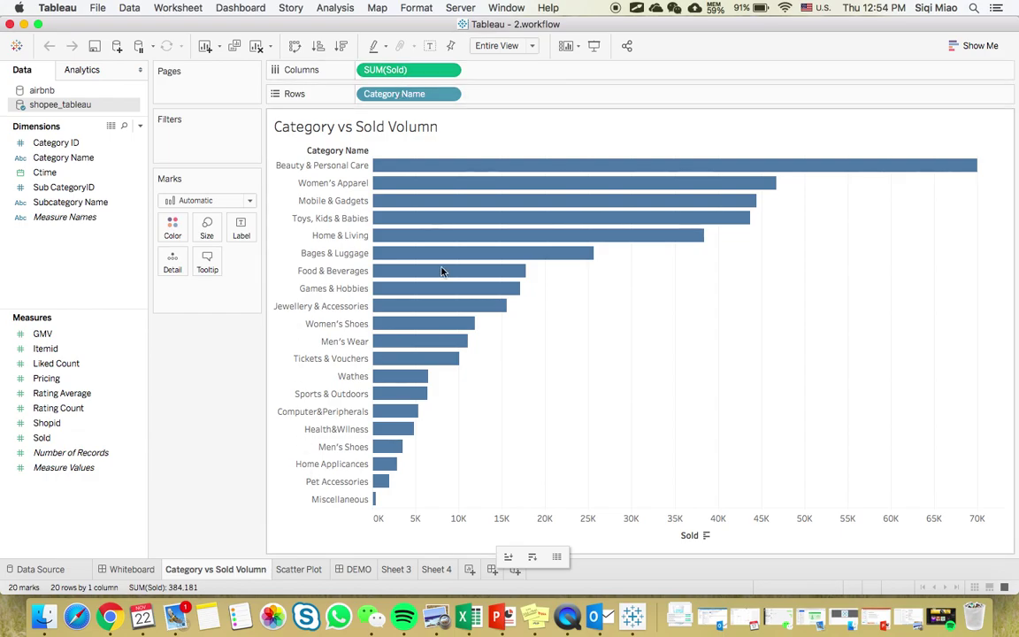
Inspect the sold volume of individual categories in the bar chart, including Beauty & Personal Care, Women's Apparel, Toys, Kids & Babies and Sports & Outdoors
{"action": "left_click", "coordinate": [466, 170]}
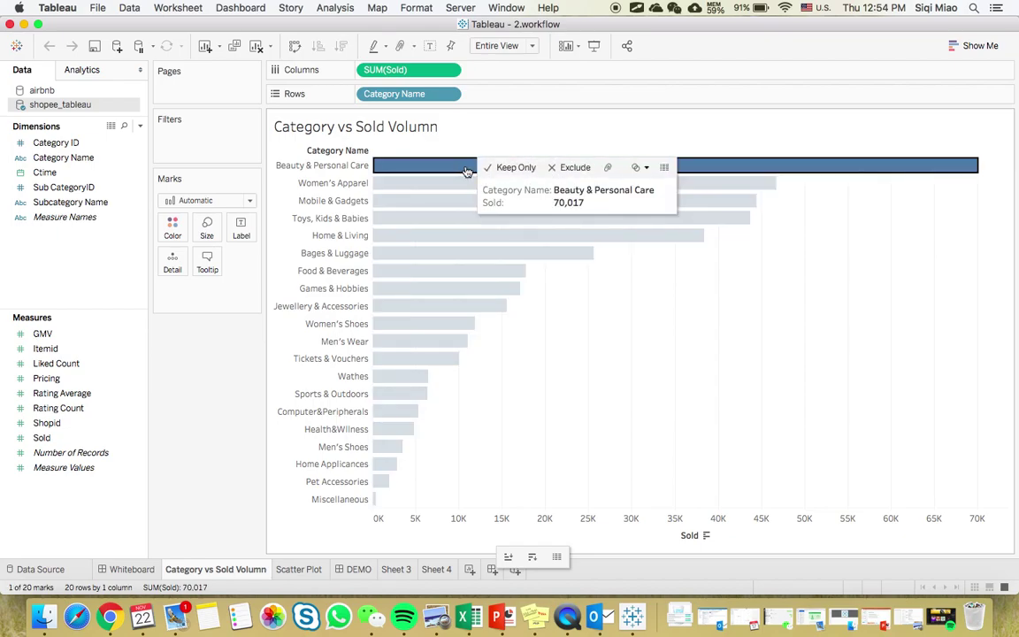
{"action": "left_click", "coordinate": [409, 187]}
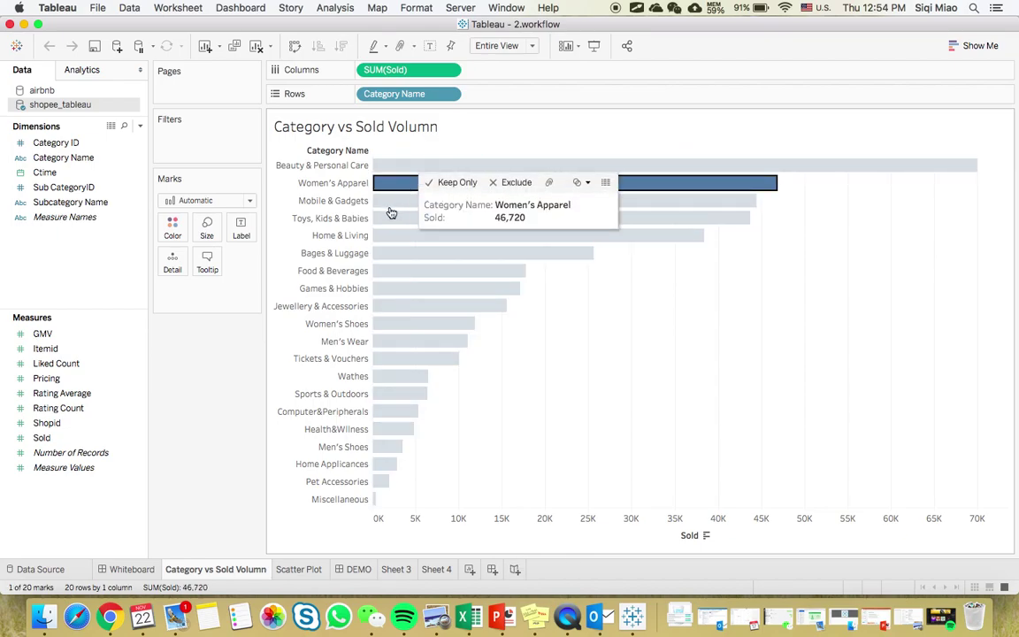
{"action": "left_click", "coordinate": [392, 203]}
{"action": "left_click", "coordinate": [391, 219]}
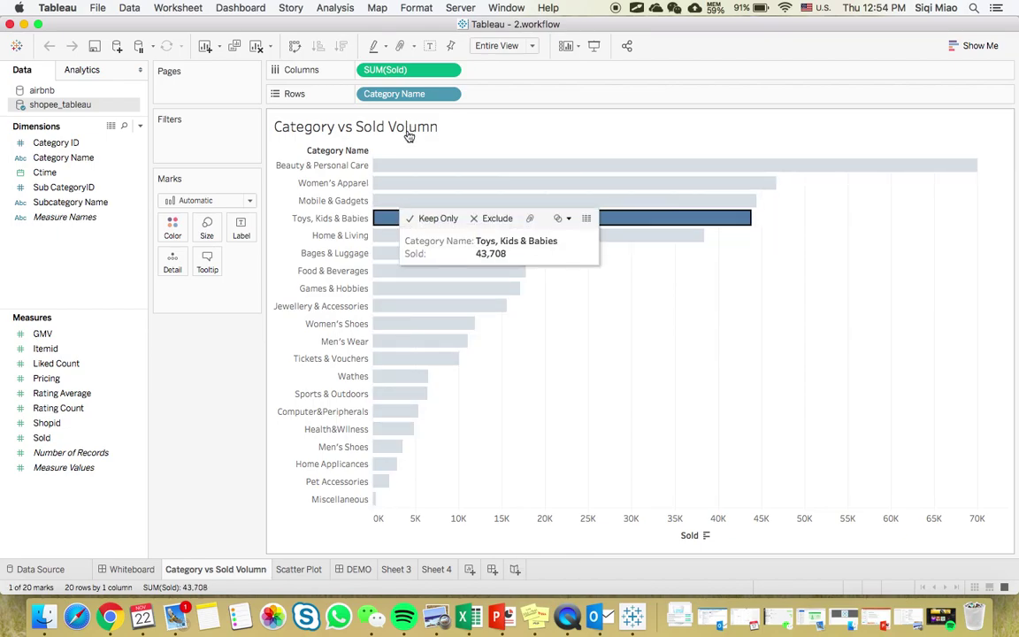
{"action": "left_click", "coordinate": [334, 222]}
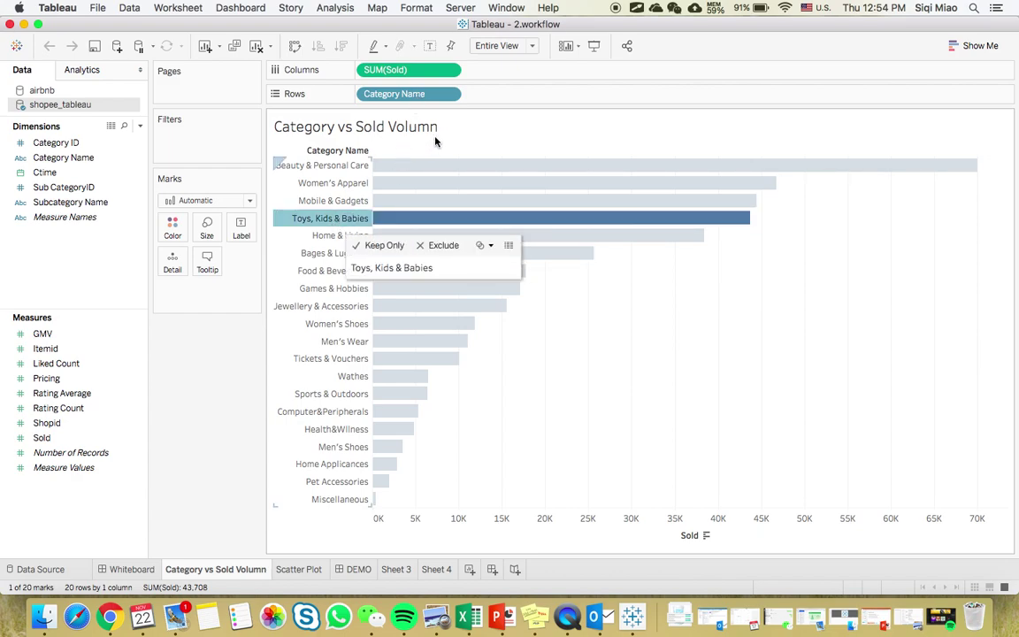
{"action": "left_click", "coordinate": [387, 125]}
{"action": "left_click", "coordinate": [334, 219]}
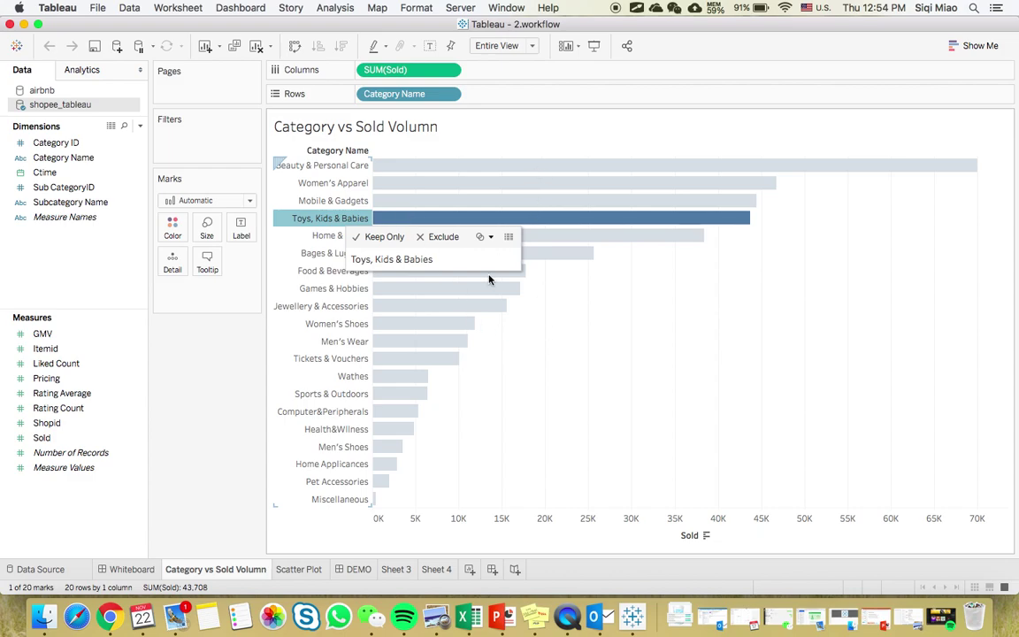
{"action": "left_click", "coordinate": [409, 395]}
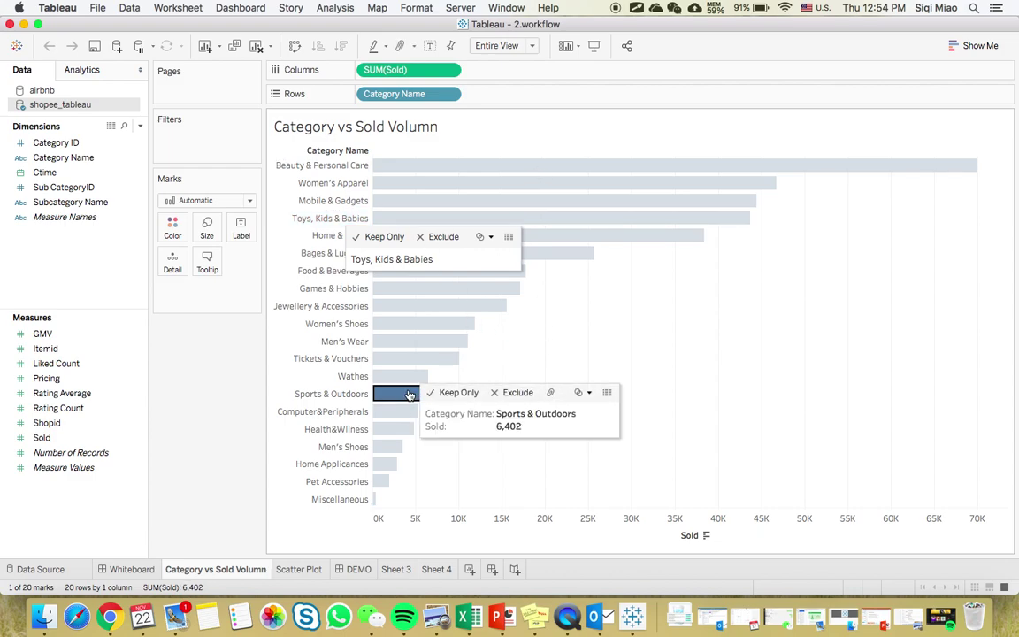
Highlight the category row headers one at a time, from Beauty & Personal Care to Home & Living, plus Sports & Outdoors, Wathes and Tickets & Vouchers
{"action": "left_click", "coordinate": [337, 168]}
{"action": "left_click", "coordinate": [305, 183]}
{"action": "left_click", "coordinate": [297, 201]}
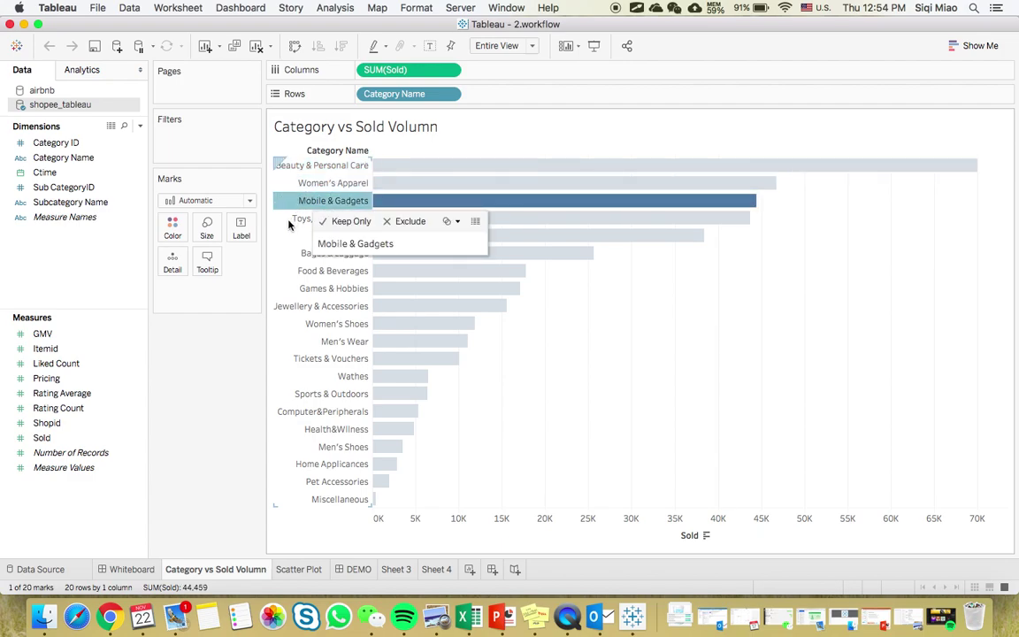
{"action": "left_click", "coordinate": [289, 220]}
{"action": "left_click", "coordinate": [283, 236]}
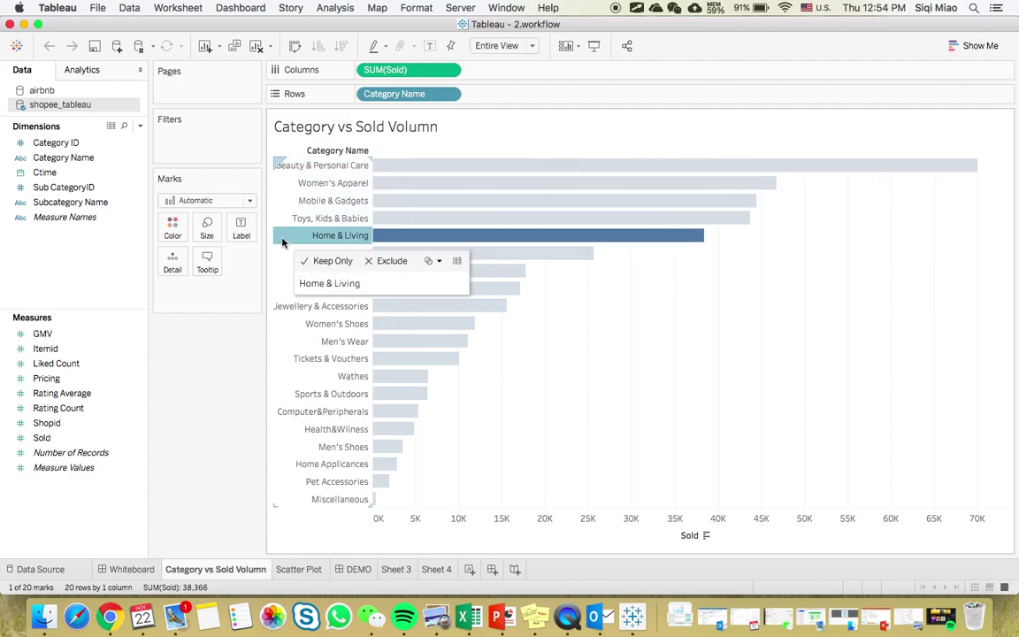
{"action": "left_click", "coordinate": [297, 394]}
{"action": "left_click", "coordinate": [323, 375]}
{"action": "left_click", "coordinate": [324, 359]}
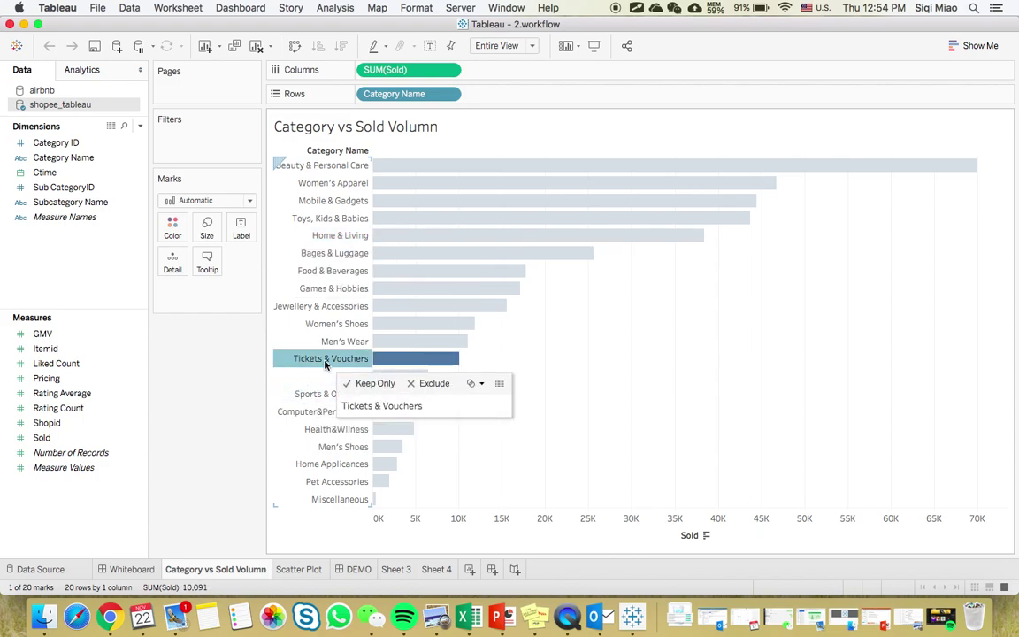
Review the discrete and continuous definitions, the water glass illustration and the note on field types on the Whiteboard dashboard
{"action": "left_click", "coordinate": [133, 569]}
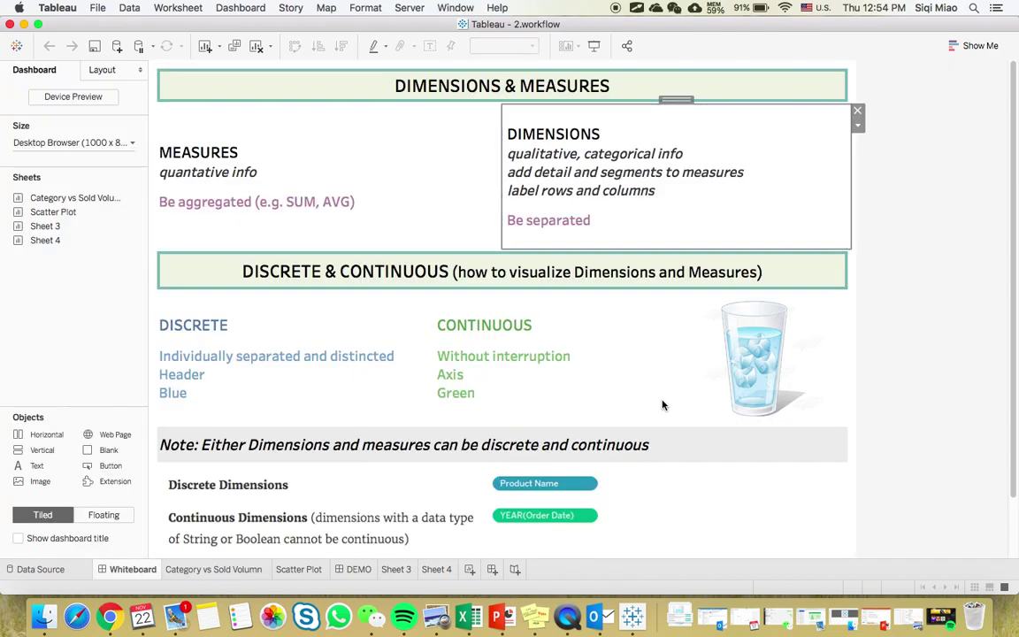
{"action": "left_click", "coordinate": [941, 366]}
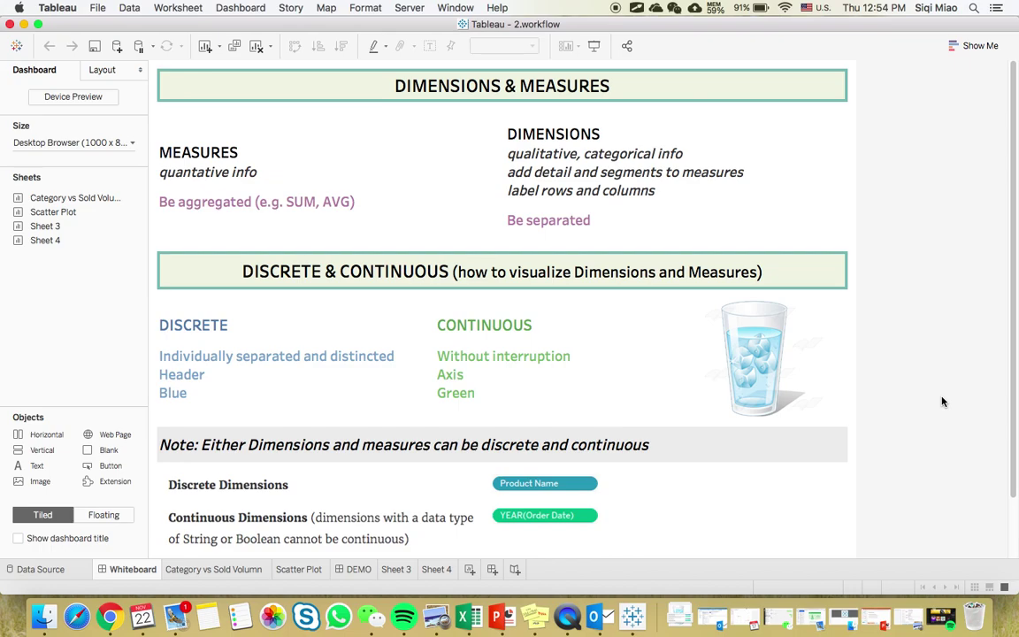
{"action": "scroll", "coordinate": [948, 377], "scroll_direction": "down", "scroll_amount": 3}
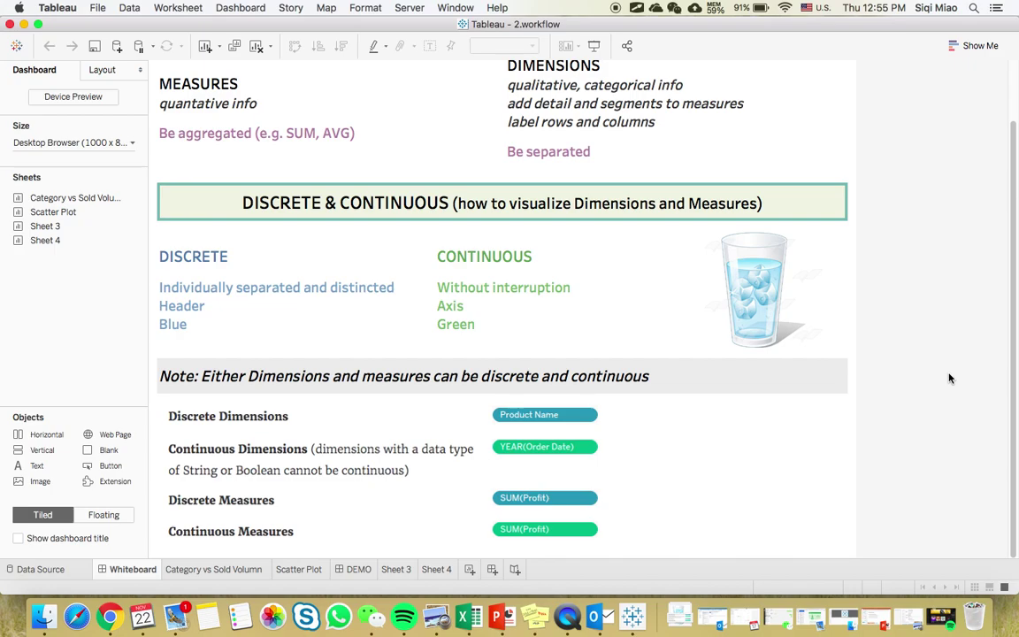
{"action": "left_click", "coordinate": [281, 277]}
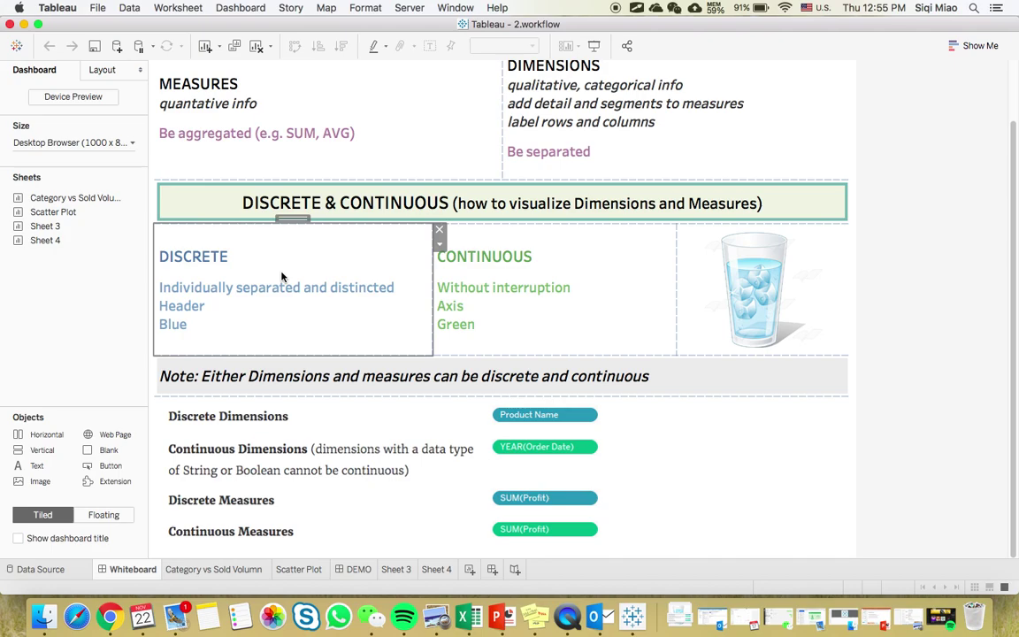
{"action": "left_click", "coordinate": [531, 258]}
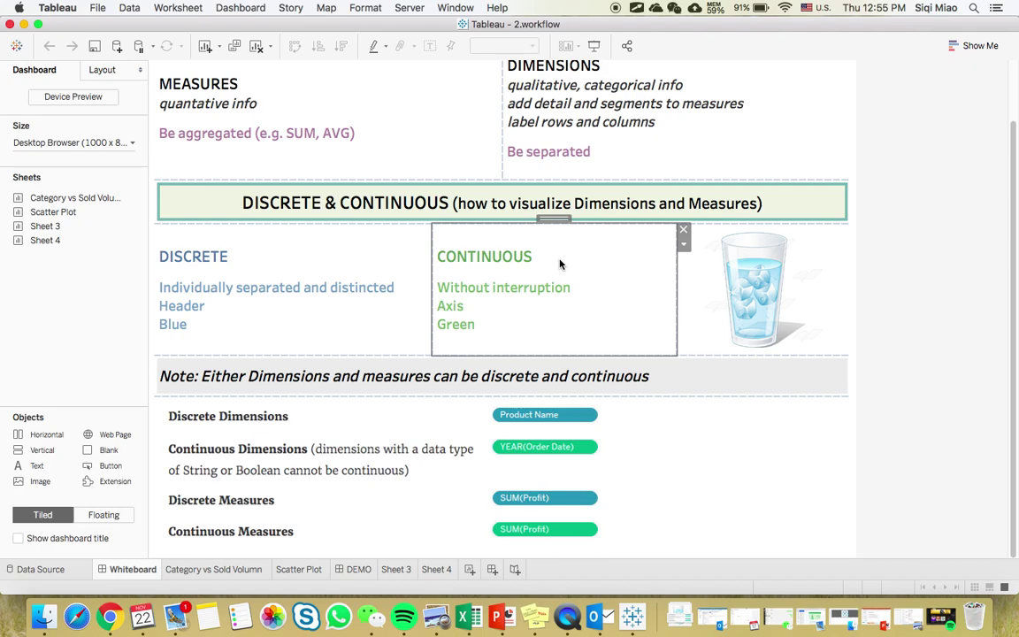
{"action": "left_click", "coordinate": [813, 290]}
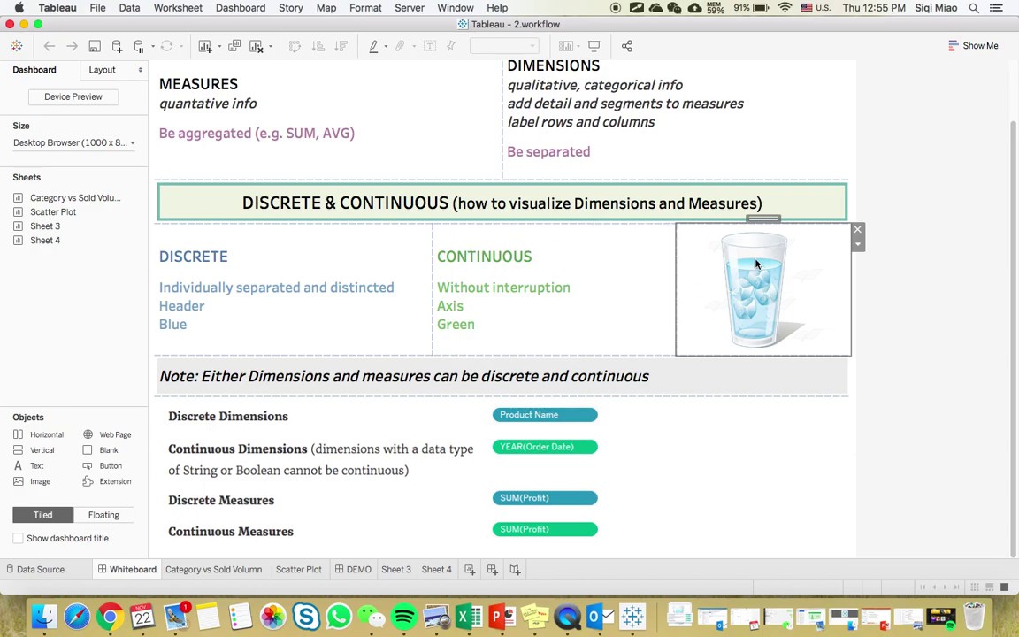
{"action": "left_click", "coordinate": [930, 334]}
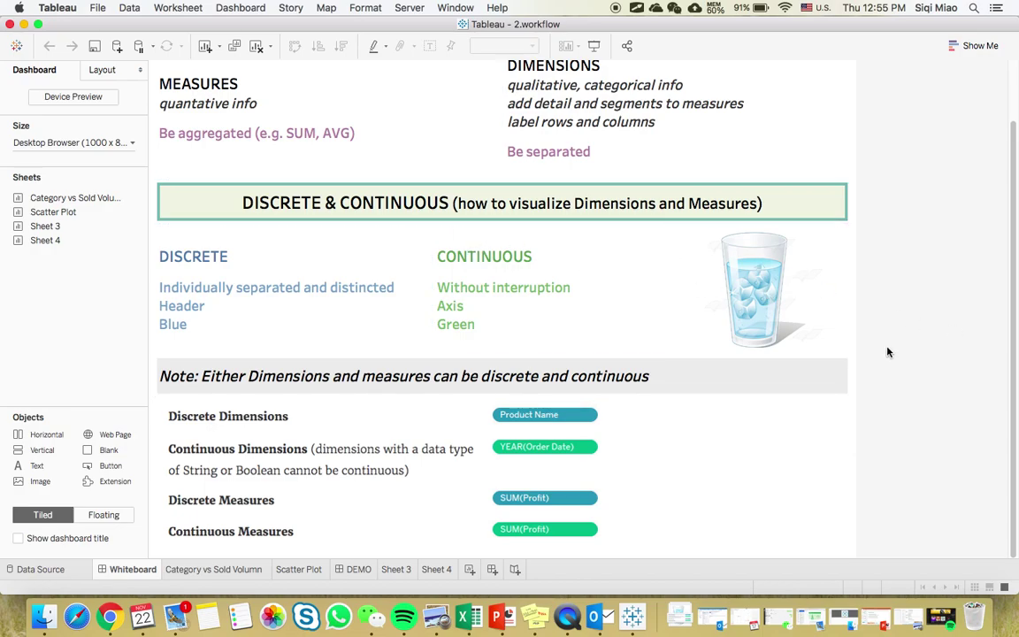
Examine the continuous Sold axis along its 5K to 35K marks on the Category vs Sold Volumn sheet
{"action": "left_click", "coordinate": [212, 570]}
{"action": "left_click", "coordinate": [585, 334]}
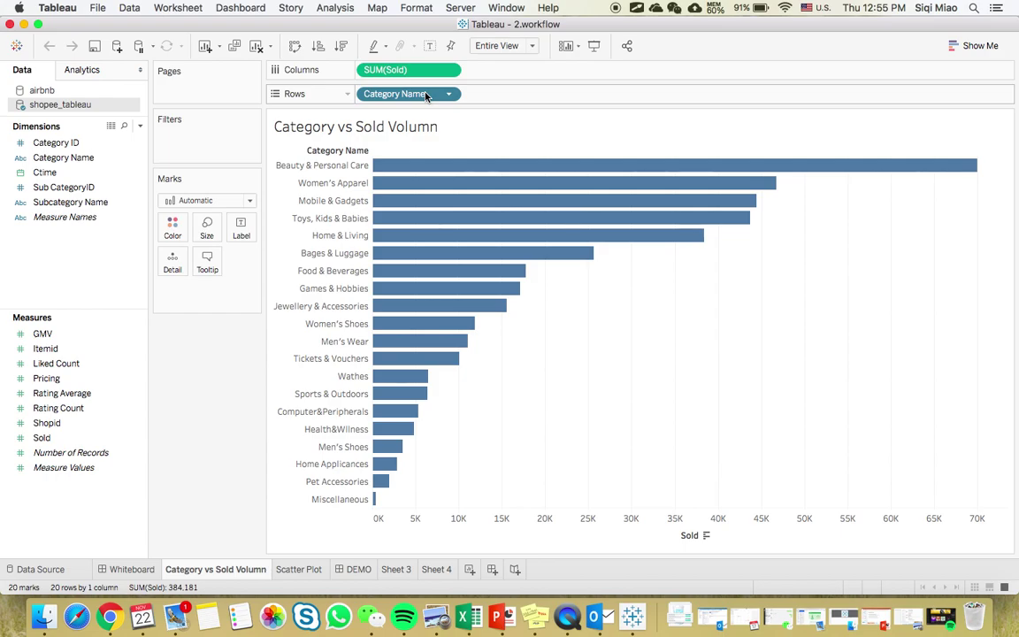
{"action": "left_click", "coordinate": [688, 535]}
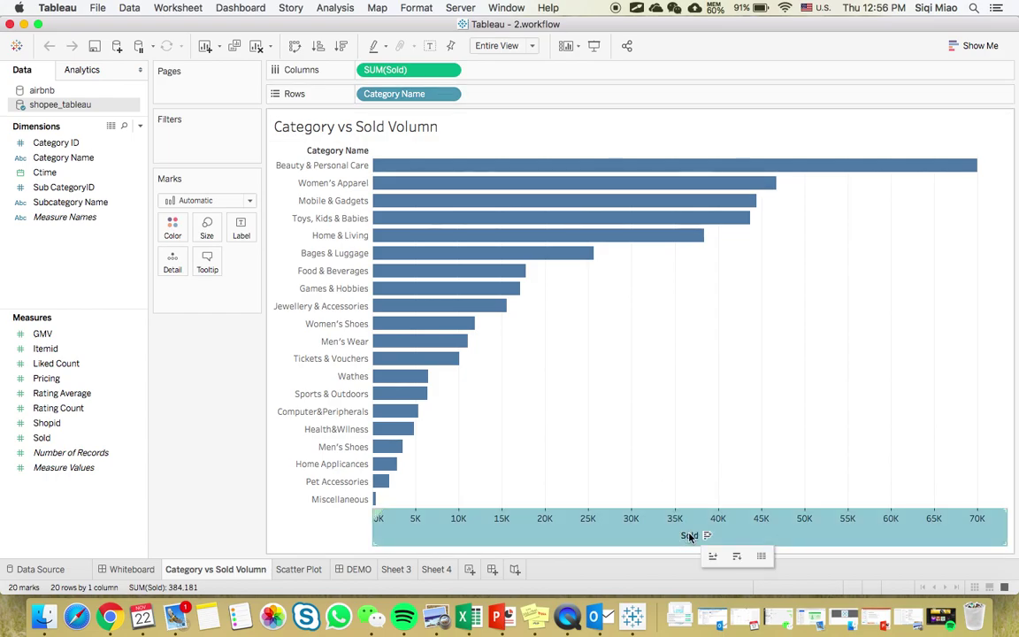
{"action": "left_click", "coordinate": [429, 517]}
{"action": "left_click", "coordinate": [430, 517]}
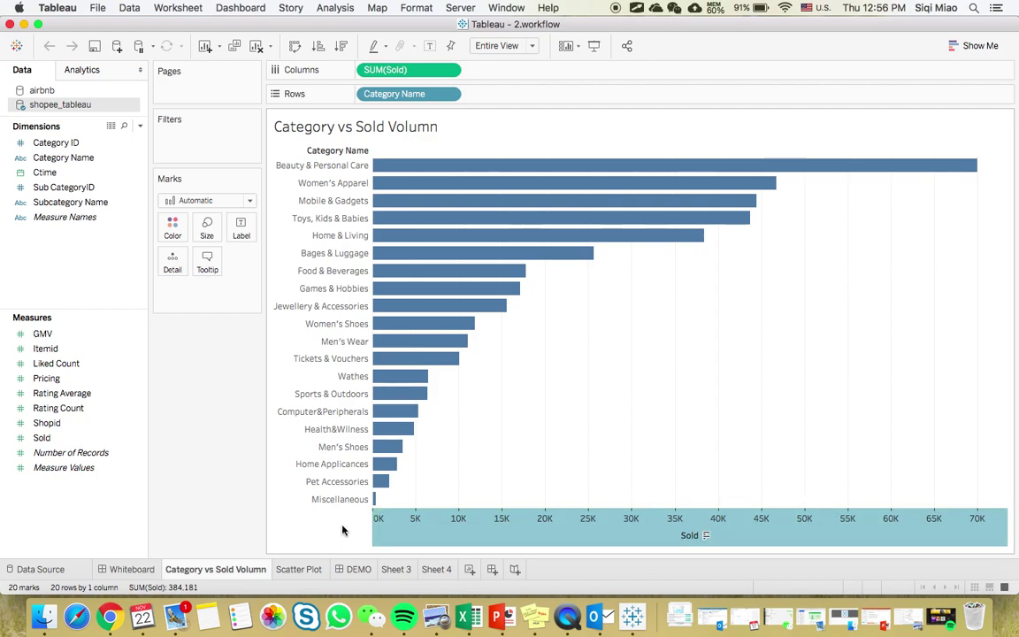
{"action": "left_click", "coordinate": [458, 519]}
{"action": "left_click", "coordinate": [501, 522]}
{"action": "left_click", "coordinate": [546, 522]}
{"action": "left_click", "coordinate": [594, 522]}
{"action": "left_click", "coordinate": [636, 524]}
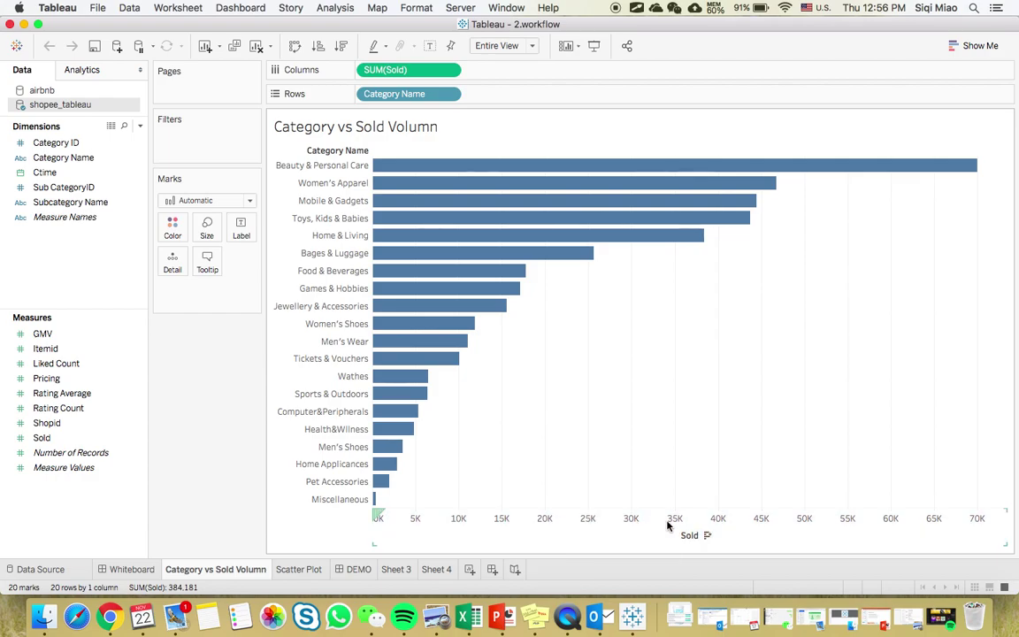
{"action": "left_click", "coordinate": [667, 526]}
Highlight the discrete category headers in sequence from Beauty & Personal Care through Jewellery & Accessories, and clear the selection
{"action": "left_click", "coordinate": [320, 166]}
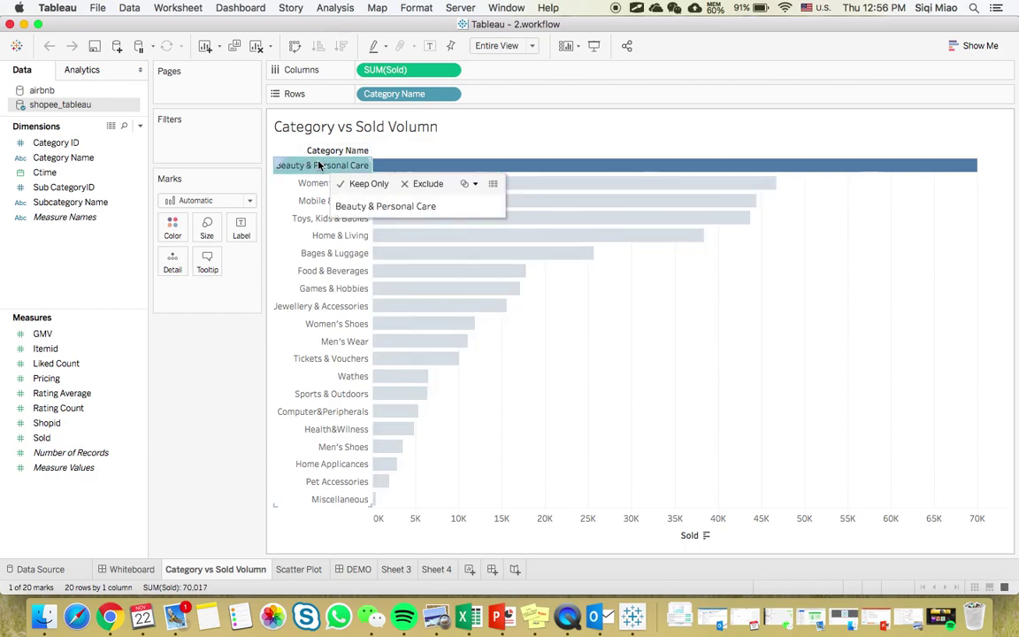
{"action": "left_click", "coordinate": [302, 183]}
{"action": "left_click", "coordinate": [299, 201]}
{"action": "left_click", "coordinate": [281, 218]}
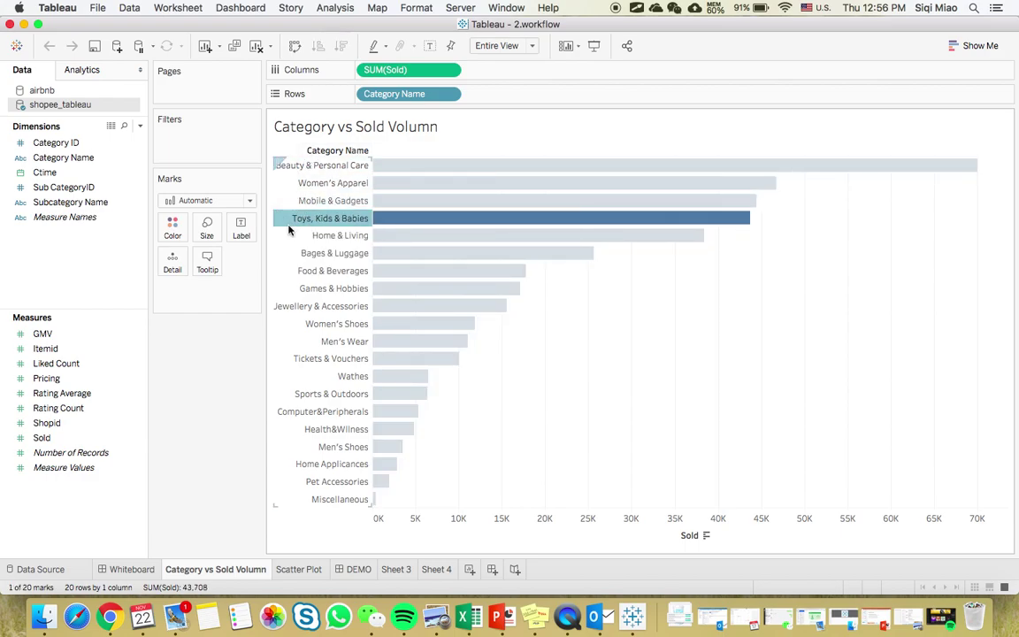
{"action": "left_click", "coordinate": [286, 235]}
{"action": "left_click", "coordinate": [298, 252]}
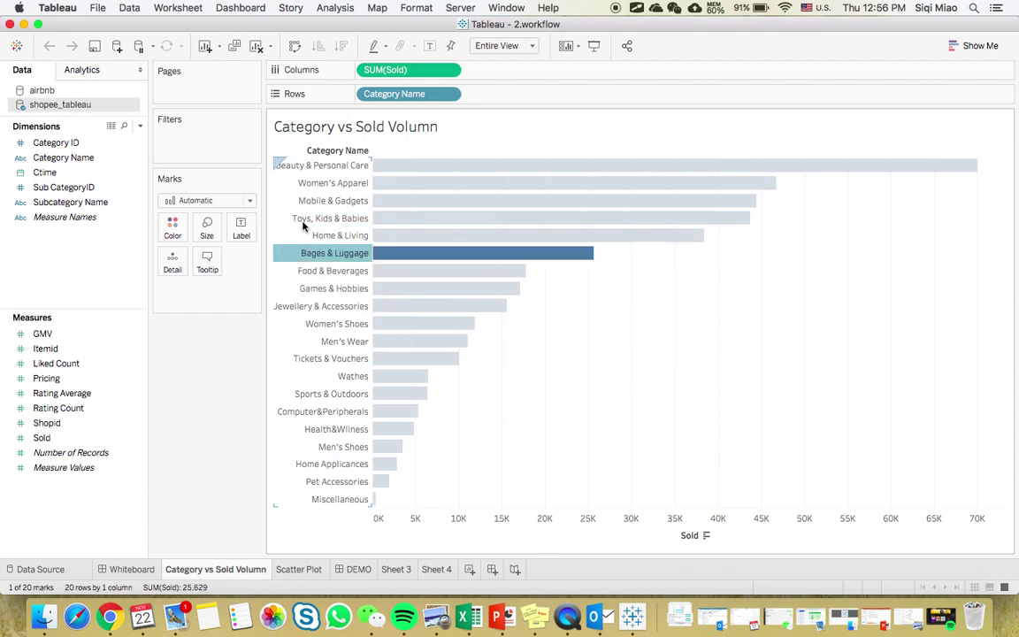
{"action": "left_click", "coordinate": [320, 271]}
{"action": "left_click", "coordinate": [299, 288]}
{"action": "left_click", "coordinate": [281, 308]}
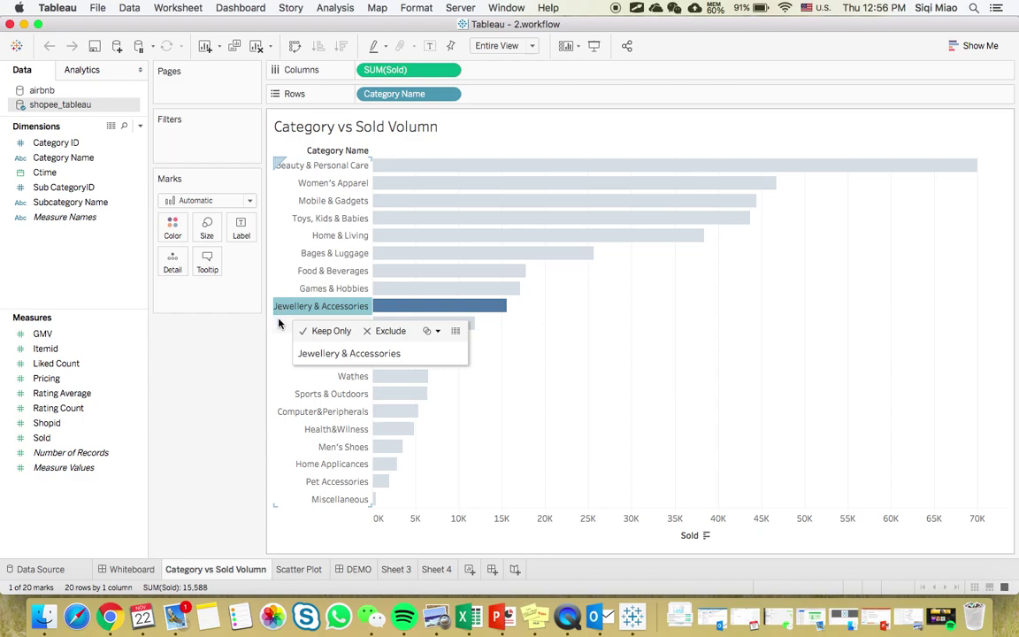
{"action": "left_click", "coordinate": [279, 324]}
{"action": "key", "text": "Escape"}
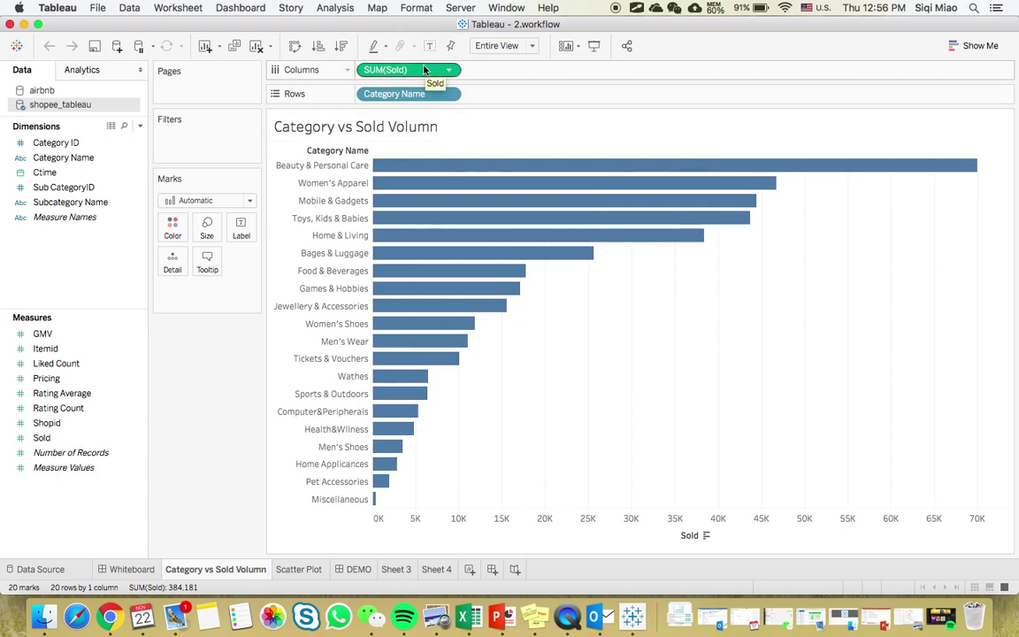
Revisit the Whiteboard dashboard's field type examples and convert the Ctime dimension to discrete on Sheet 3
{"action": "left_click", "coordinate": [134, 569]}
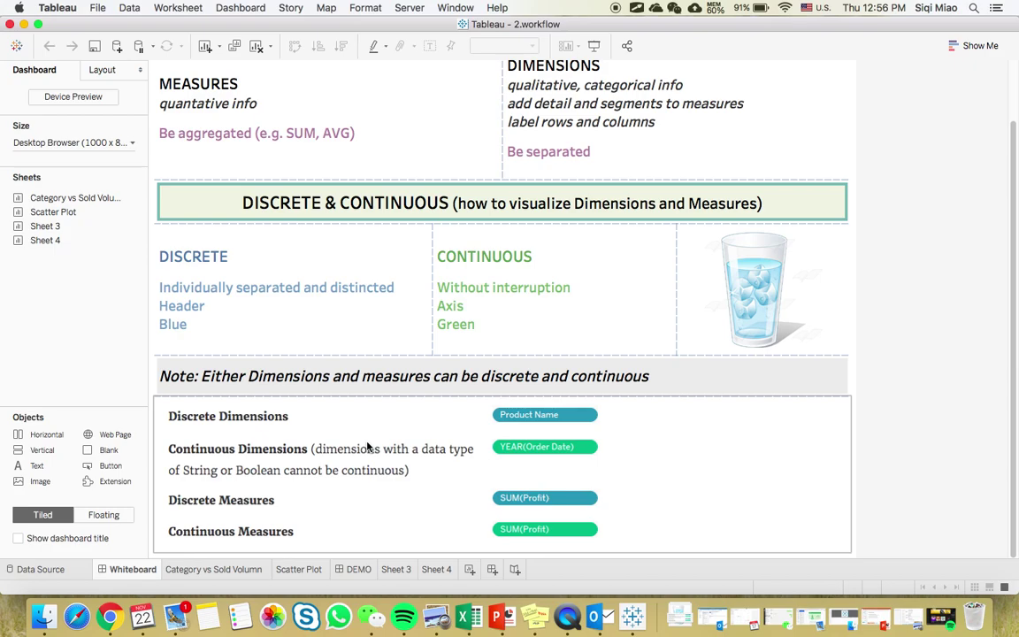
{"action": "left_click", "coordinate": [394, 568]}
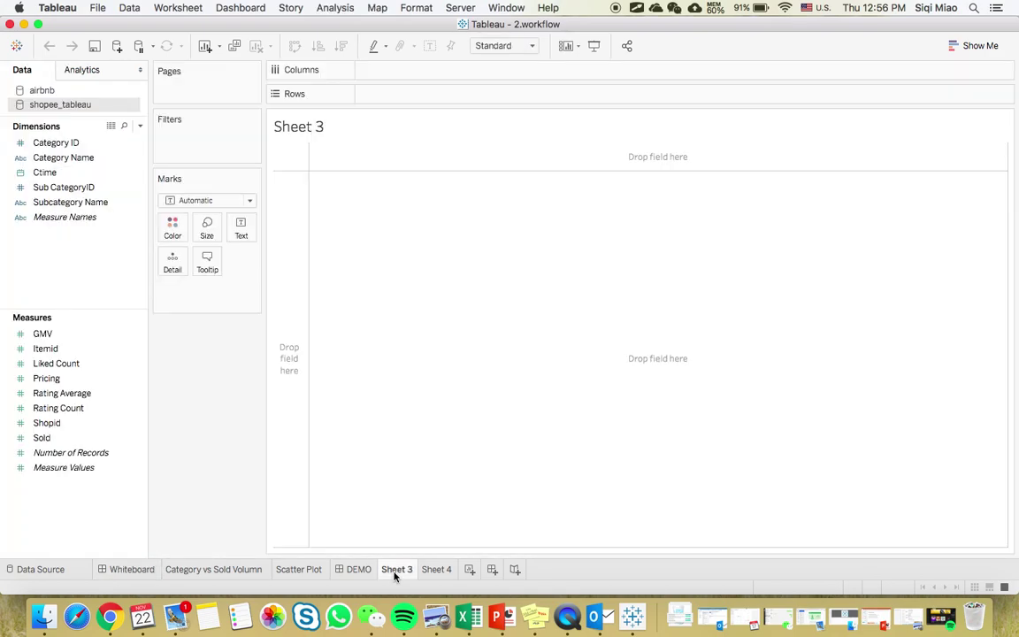
{"action": "left_click", "coordinate": [88, 171]}
{"action": "left_click", "coordinate": [139, 171]}
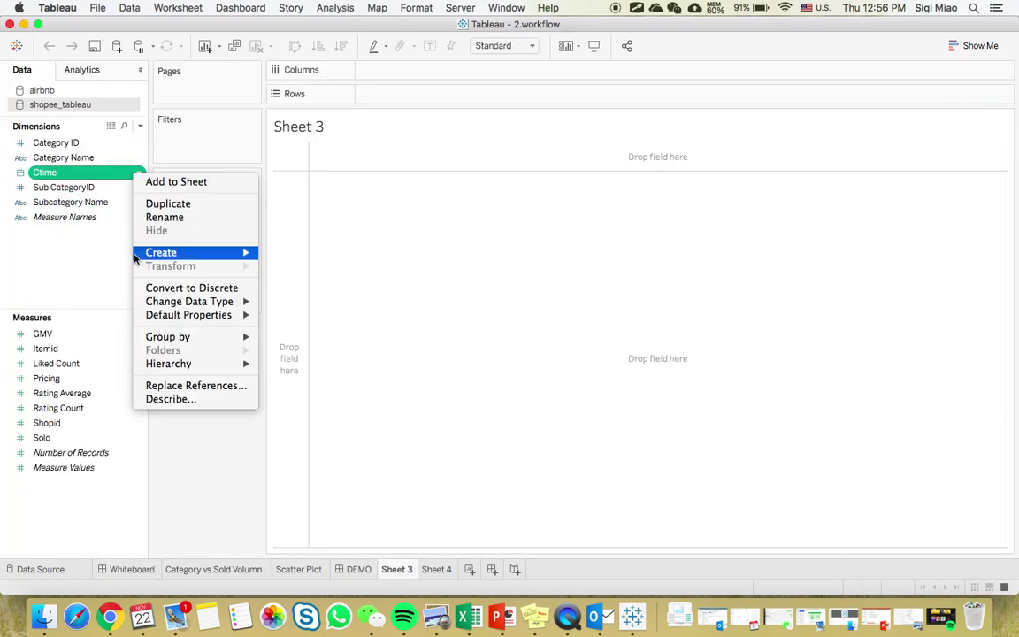
{"action": "left_click", "coordinate": [192, 288]}
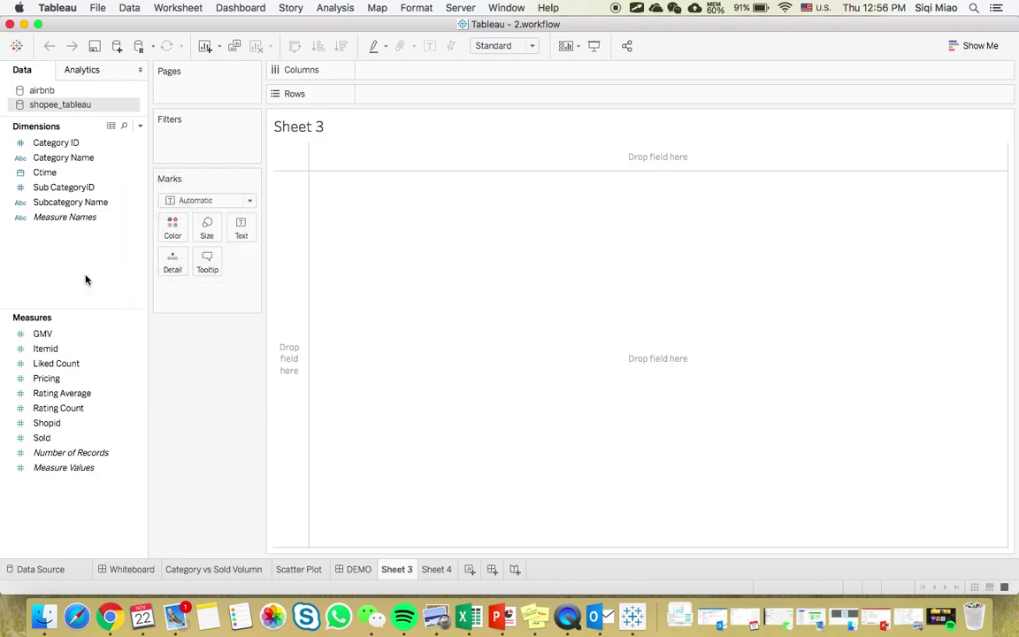
{"action": "left_click", "coordinate": [45, 172]}
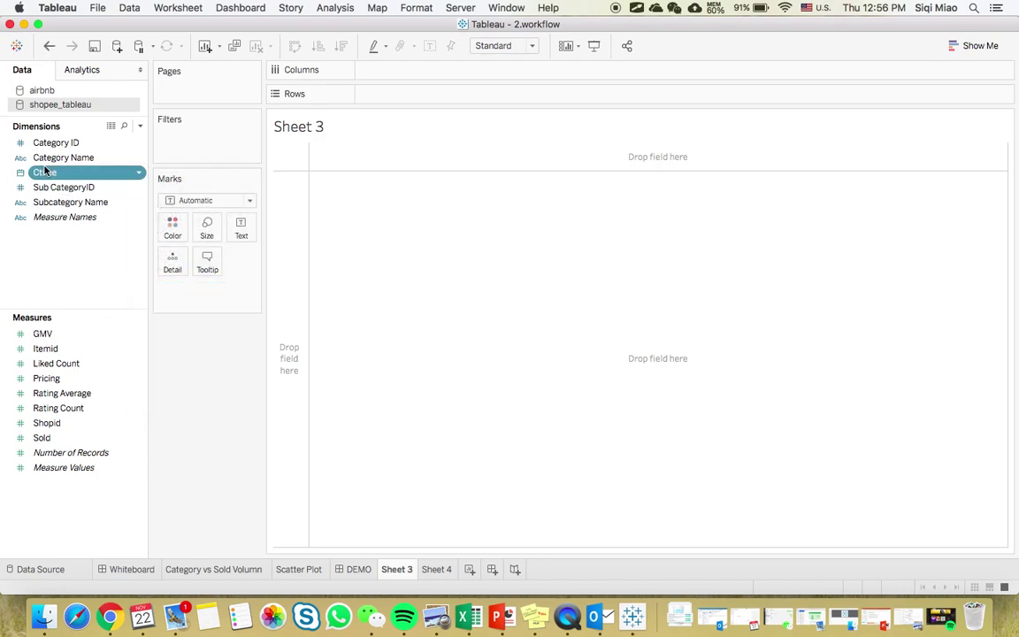
{"action": "left_click", "coordinate": [83, 297]}
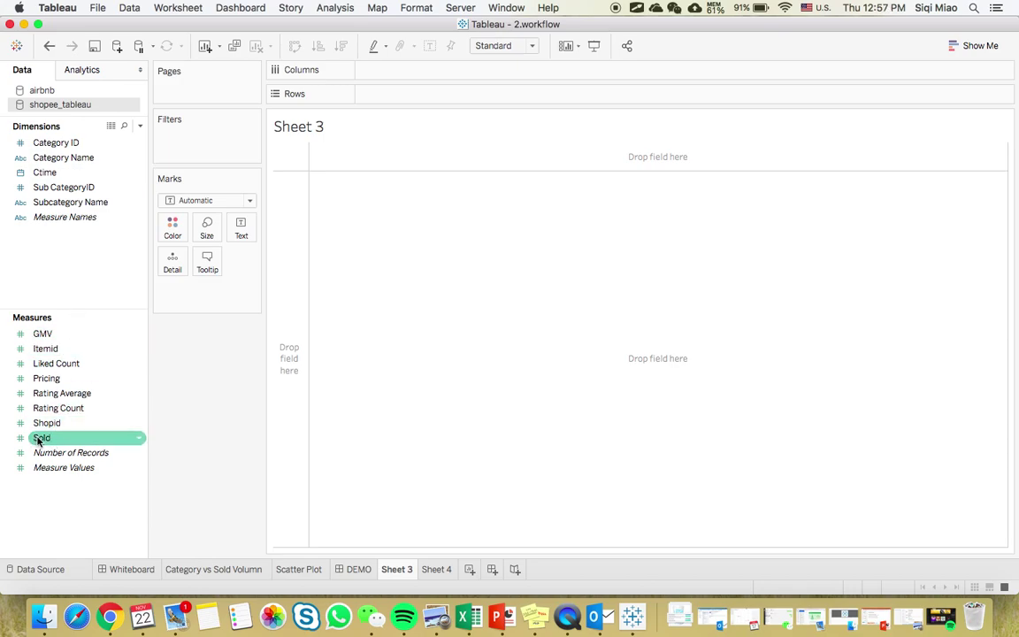
Plot the sum of Sold on rows against the year of Ctime on columns in Sheet 3
{"action": "mouse_move", "coordinate": [70, 445]}
{"action": "left_mouse_down"}
{"action": "mouse_move", "coordinate": [455, 89]}
{"action": "mouse_move", "coordinate": [431, 103]}
{"action": "left_mouse_up"}
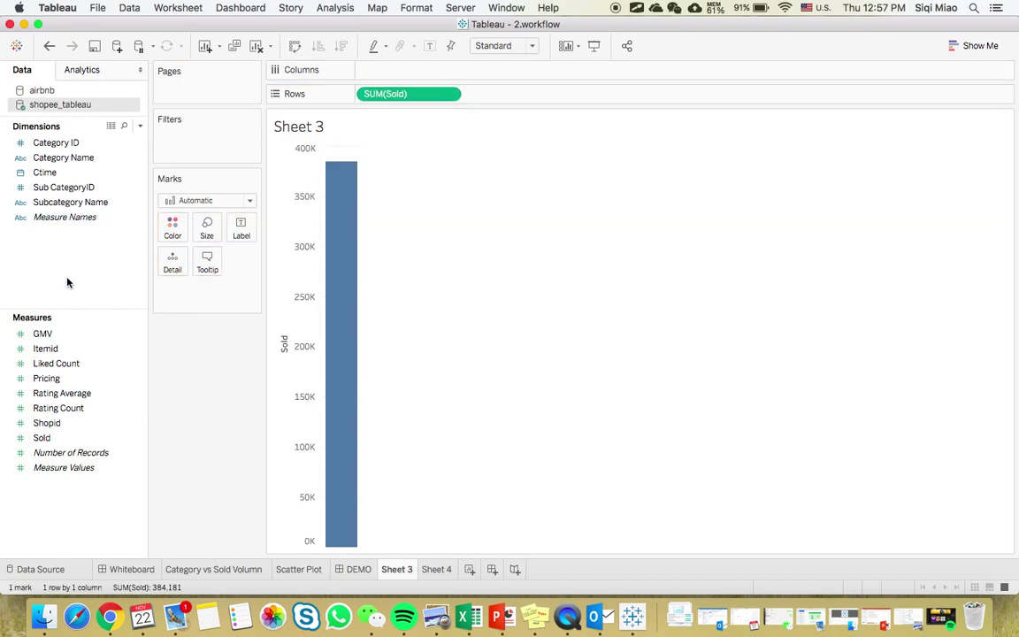
{"action": "left_click_drag", "start_coordinate": [55, 171], "coordinate": [412, 75]}
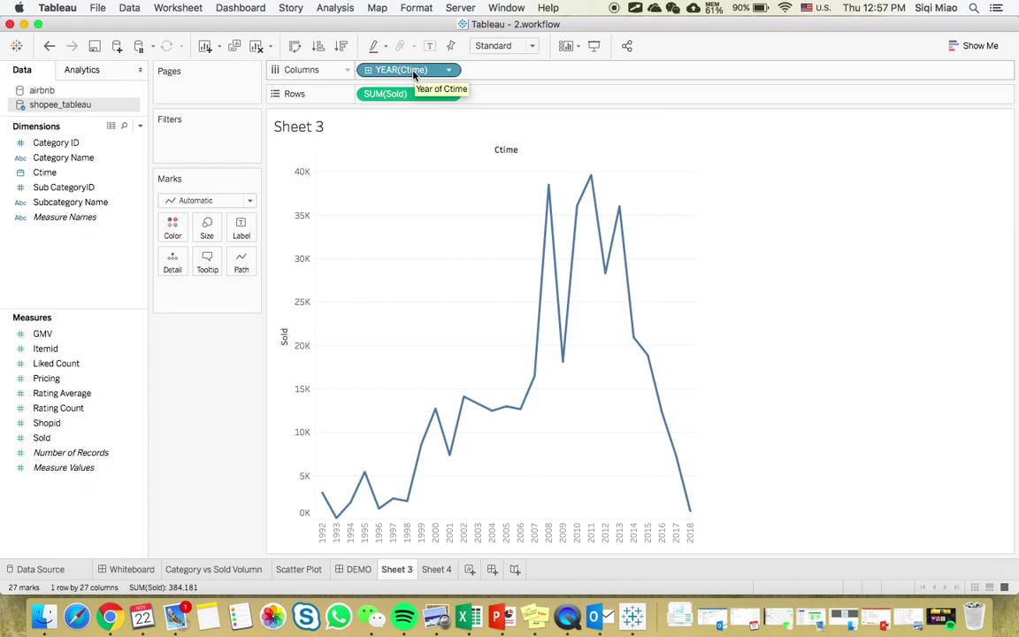
Highlight individual discrete year headers from 1999 to 2006 on the line chart one by one, and clear the selection
{"action": "left_click", "coordinate": [434, 533]}
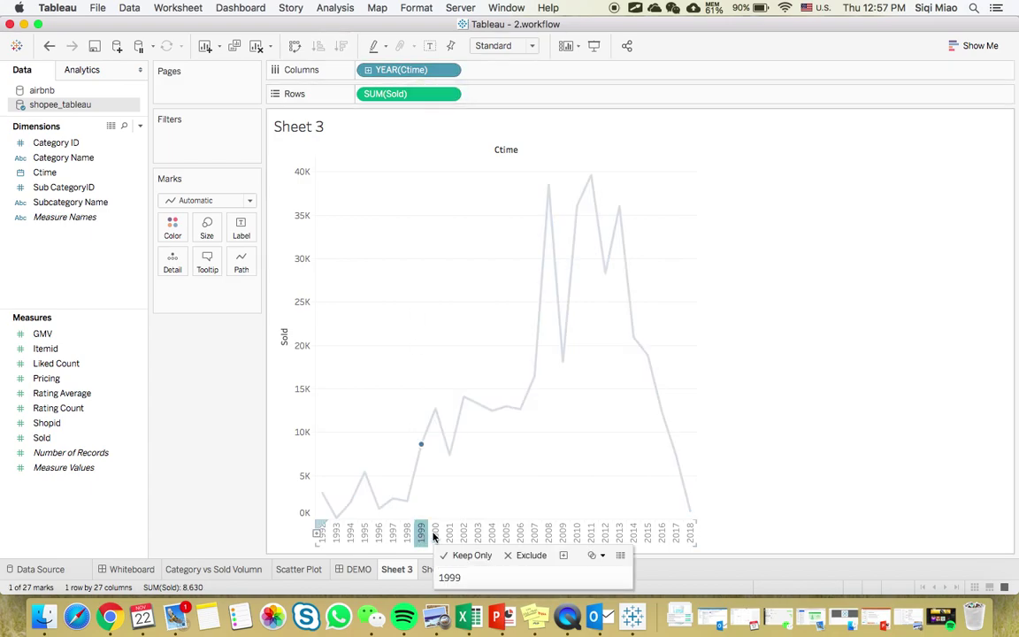
{"action": "left_click", "coordinate": [449, 533]}
{"action": "left_click", "coordinate": [464, 533]}
{"action": "left_click", "coordinate": [480, 534]}
{"action": "left_click", "coordinate": [492, 533]}
{"action": "left_click", "coordinate": [506, 533]}
{"action": "left_click", "coordinate": [520, 533]}
{"action": "left_click", "coordinate": [748, 480]}
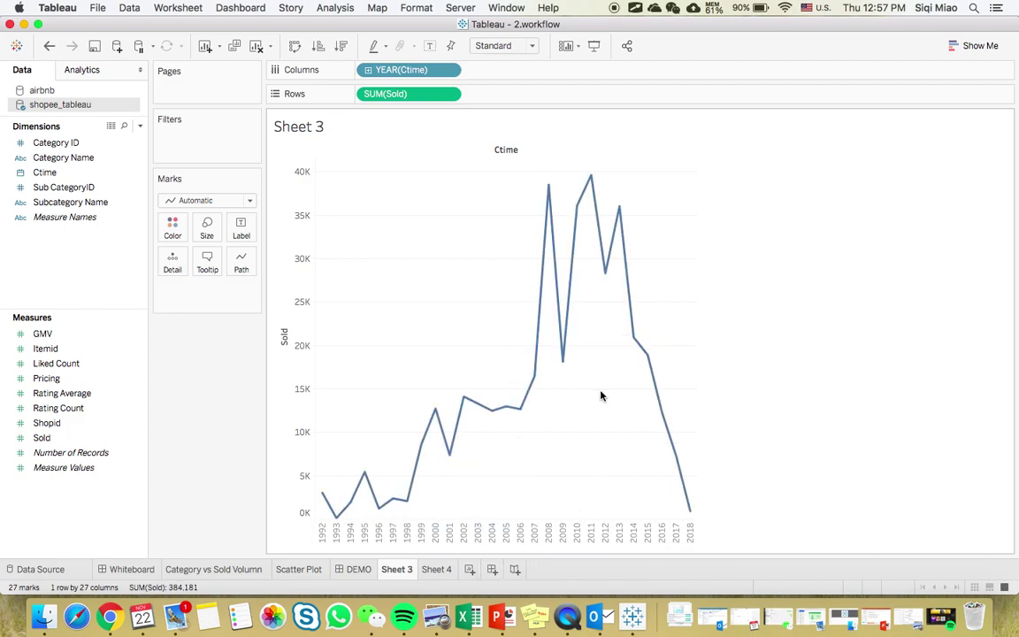
Remove the discrete year of Ctime from columns, convert the Ctime dimension to continuous, and place it back on columns
{"action": "left_click_drag", "start_coordinate": [410, 70], "coordinate": [71, 252]}
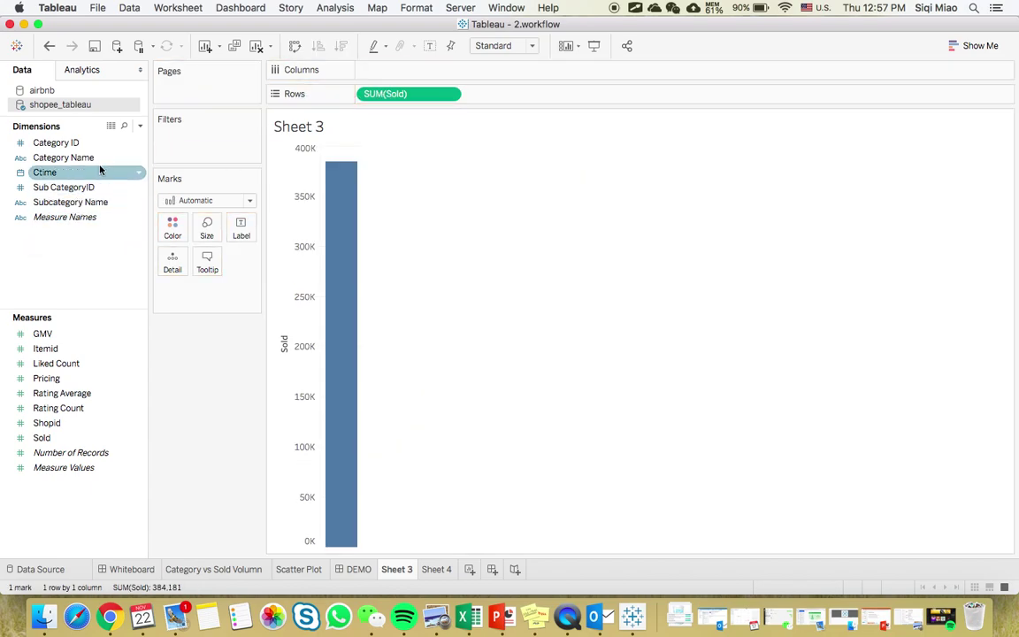
{"action": "left_click", "coordinate": [139, 172]}
{"action": "mouse_move", "coordinate": [192, 266]}
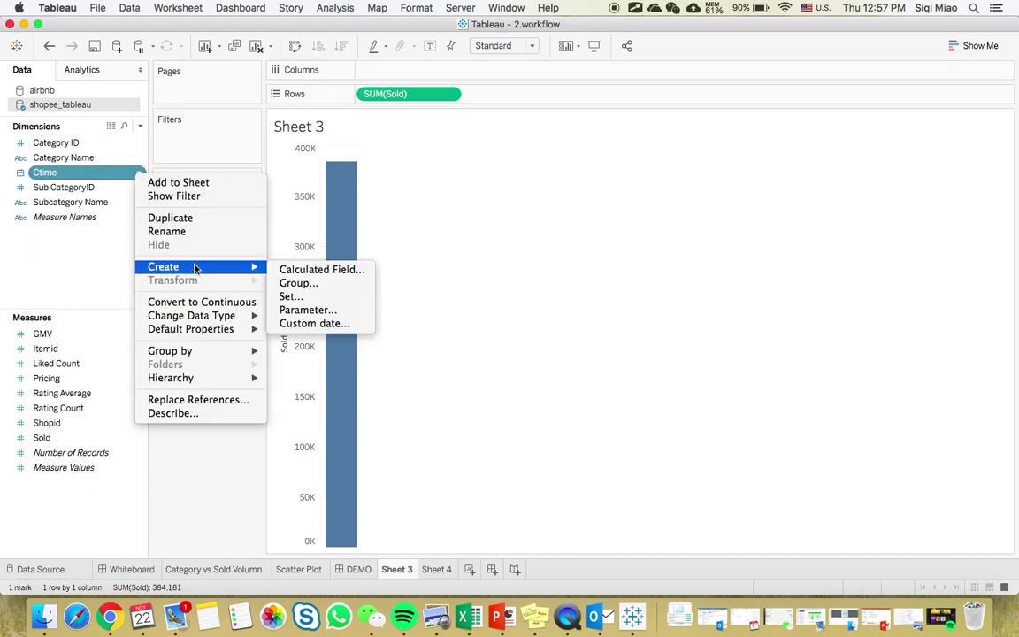
{"action": "left_click", "coordinate": [201, 301]}
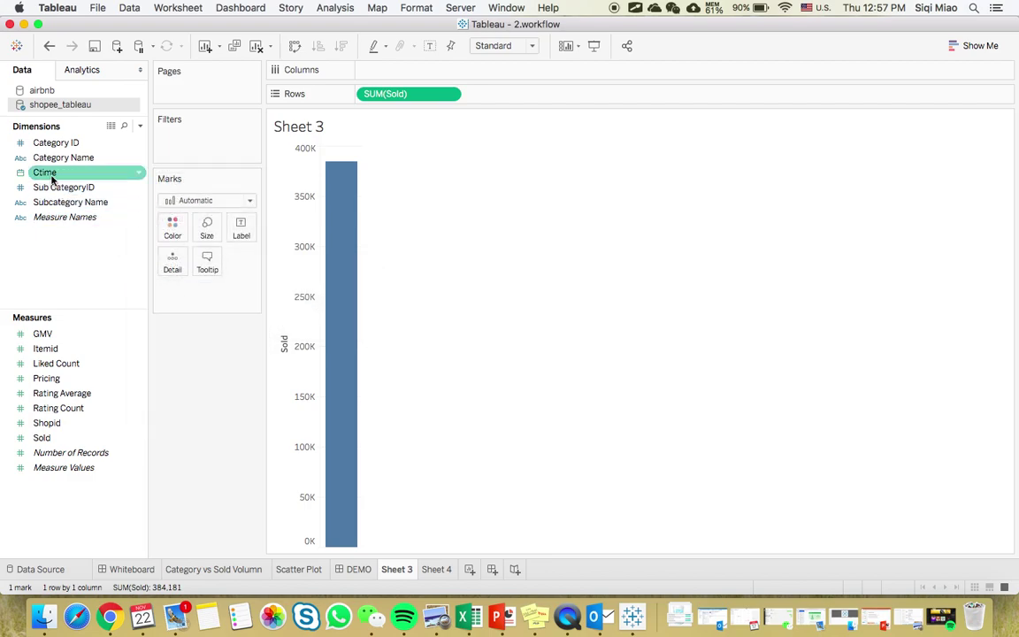
{"action": "left_click_drag", "start_coordinate": [51, 172], "coordinate": [412, 71]}
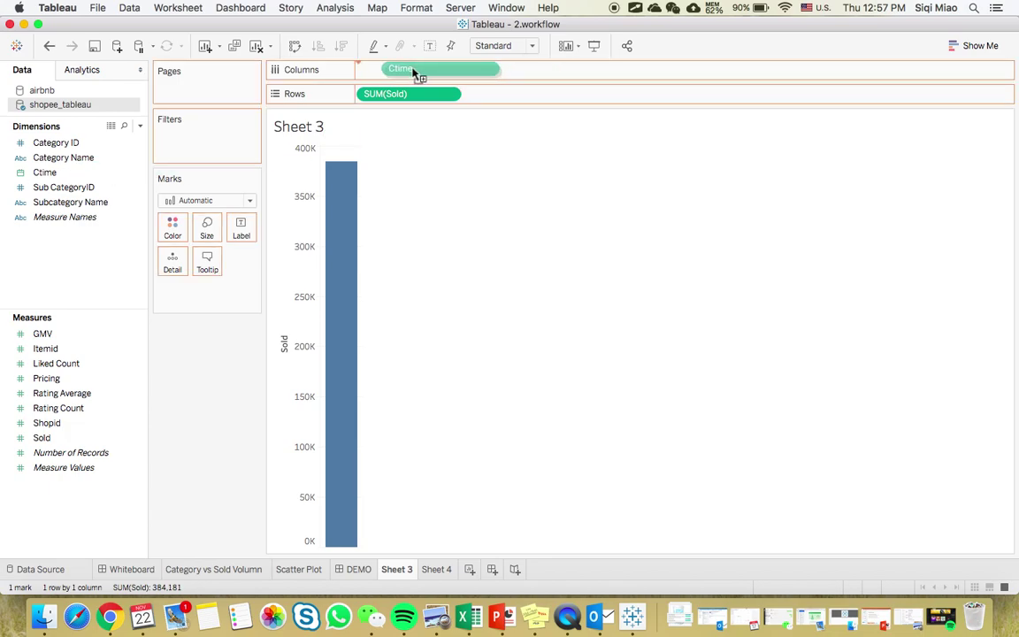
{"action": "left_click_drag", "start_coordinate": [412, 72], "coordinate": [412, 71]}
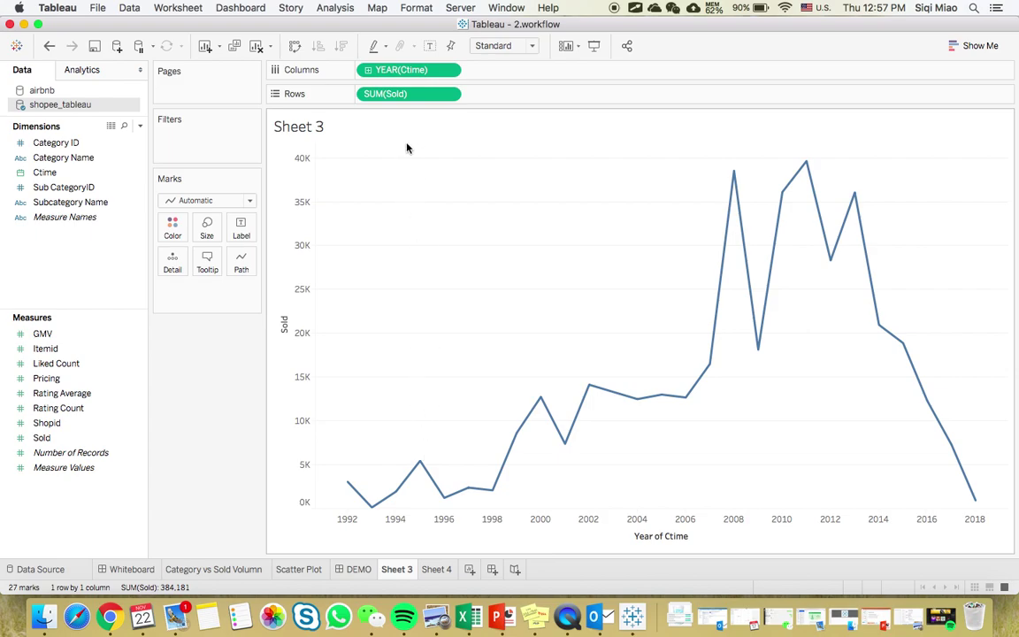
Highlight the continuous Year of Ctime axis and the 2000 point on the Sold line, and clear the selection
{"action": "left_click", "coordinate": [535, 525]}
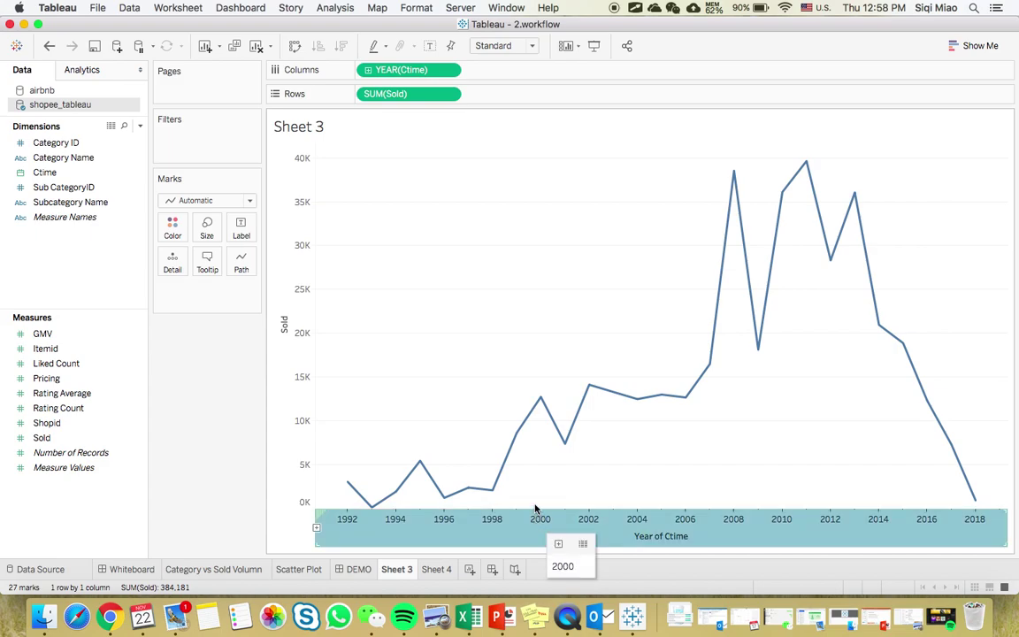
{"action": "left_click", "coordinate": [540, 398]}
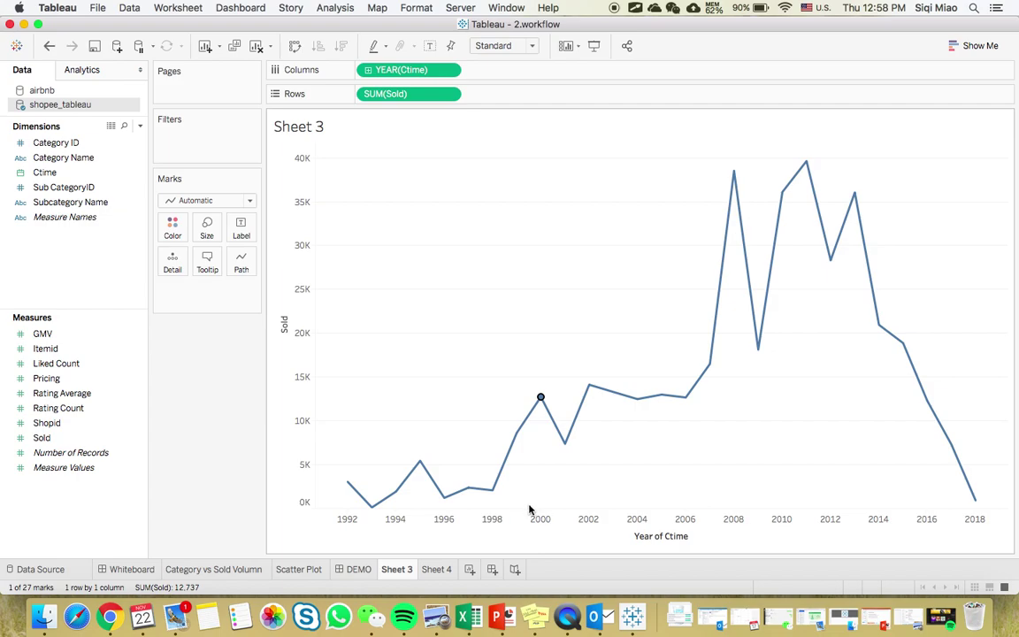
{"action": "left_click", "coordinate": [541, 533]}
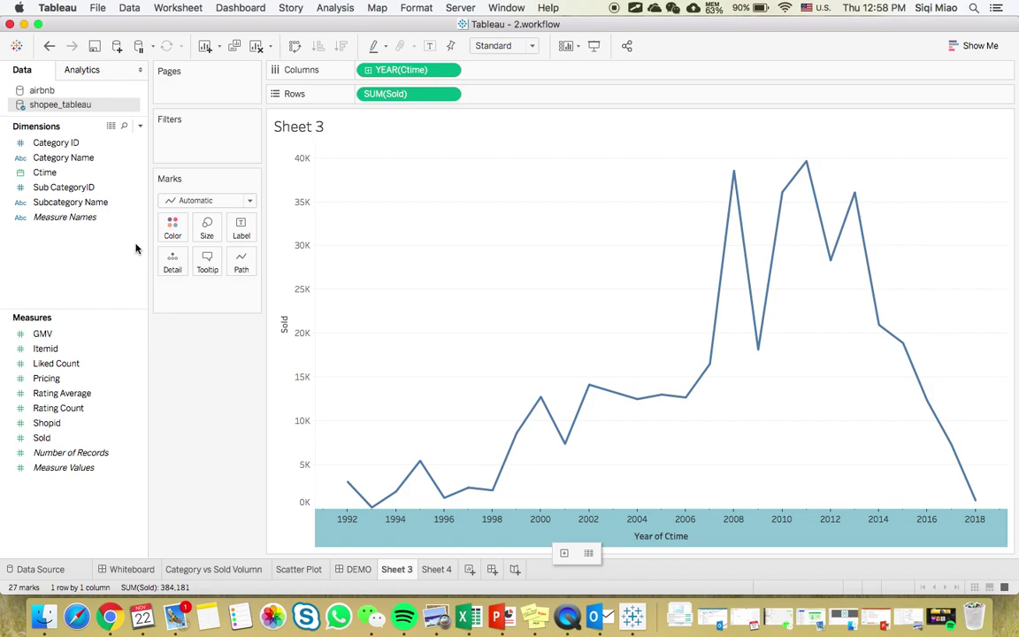
{"action": "left_click", "coordinate": [179, 349]}
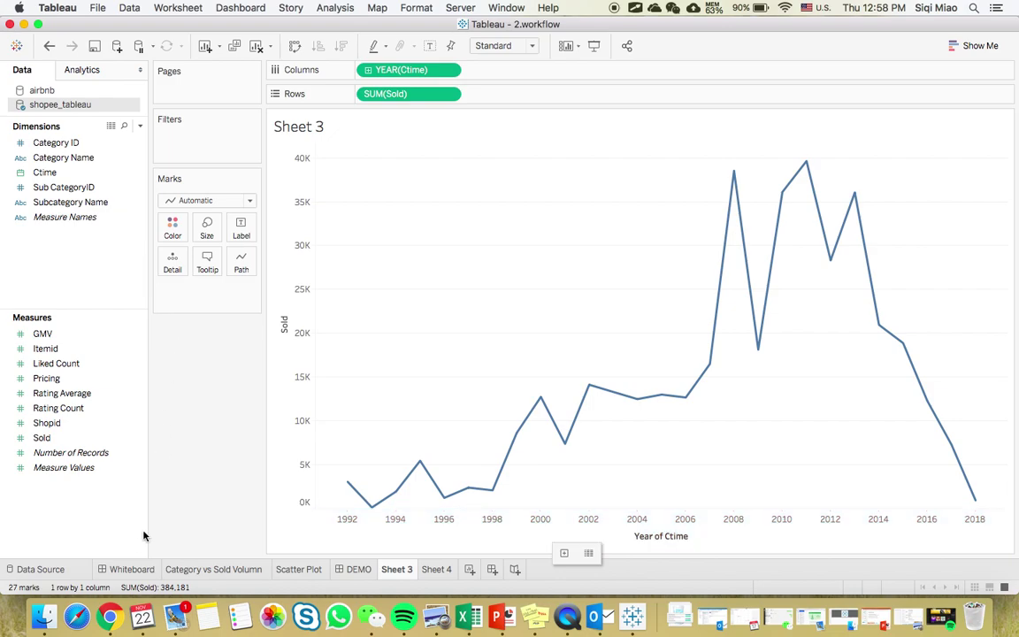
Revisit the Whiteboard dashboard's notes on dimensions, measures, discrete and continuous fields
{"action": "left_click", "coordinate": [132, 569]}
{"action": "scroll", "coordinate": [382, 326], "scroll_direction": "up", "scroll_amount": 1}
{"action": "scroll", "coordinate": [382, 325], "scroll_direction": "up", "scroll_amount": 2}
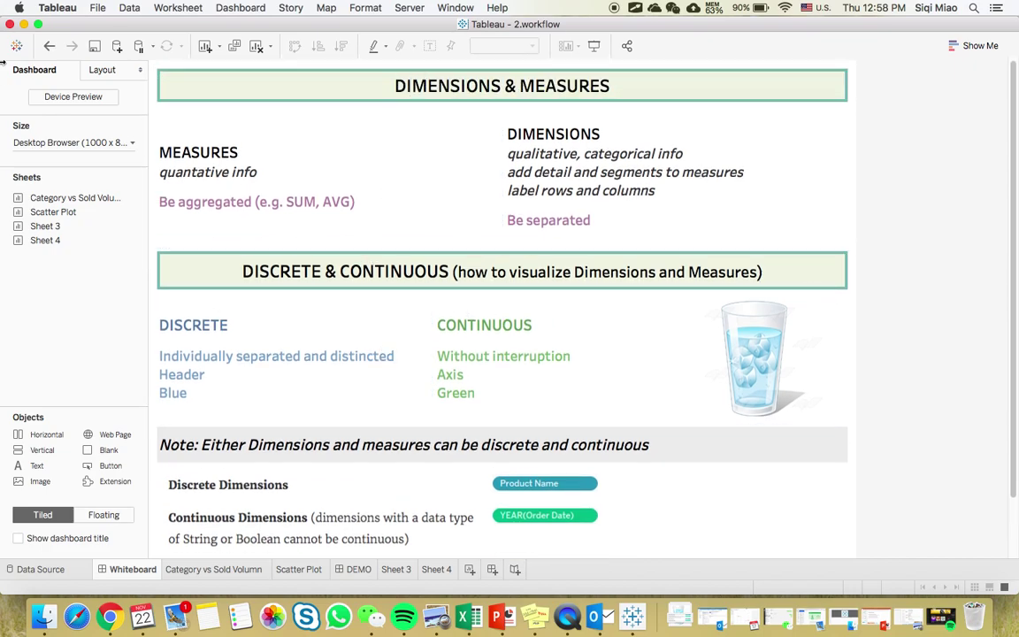
Close the 2.workflow workbook and launch Tableau Desktop 2018.3 with a new workbook
{"action": "left_click", "coordinate": [10, 23]}
{"action": "left_click", "coordinate": [459, 323]}
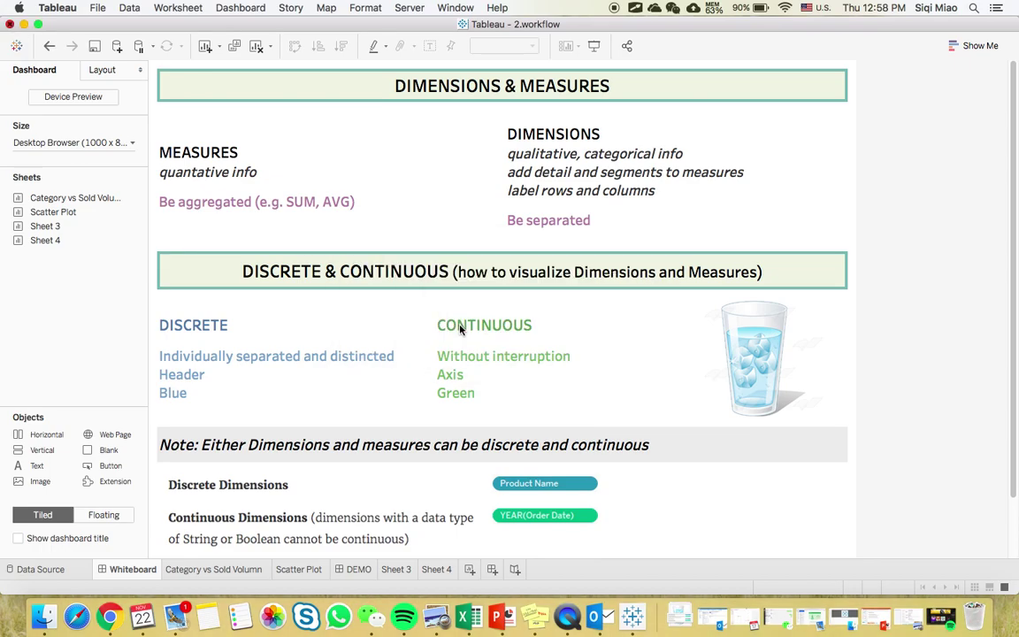
{"action": "key", "text": "F4"}
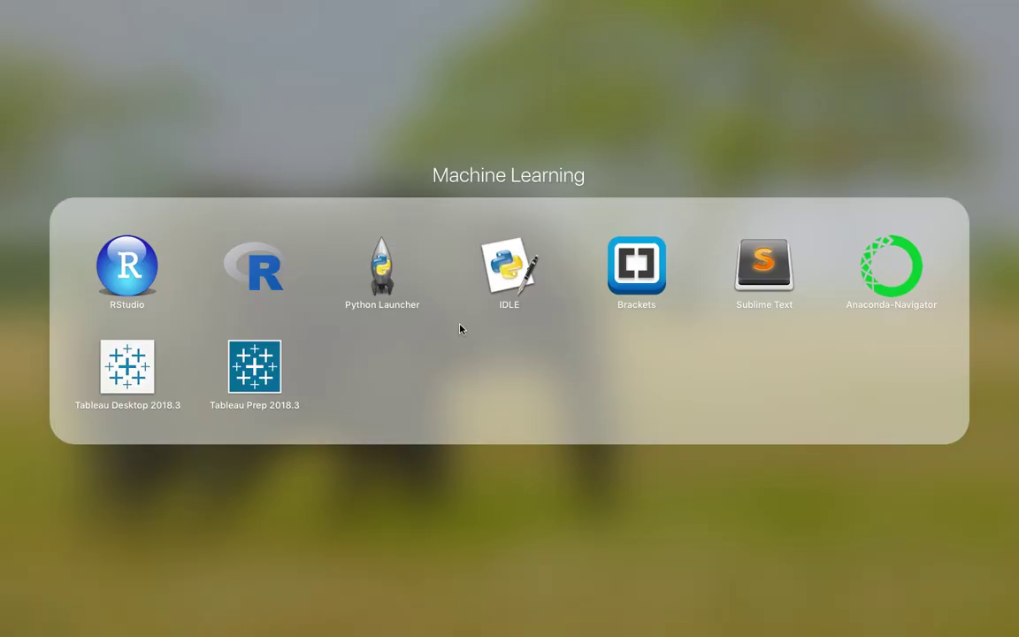
{"action": "left_click", "coordinate": [112, 367]}
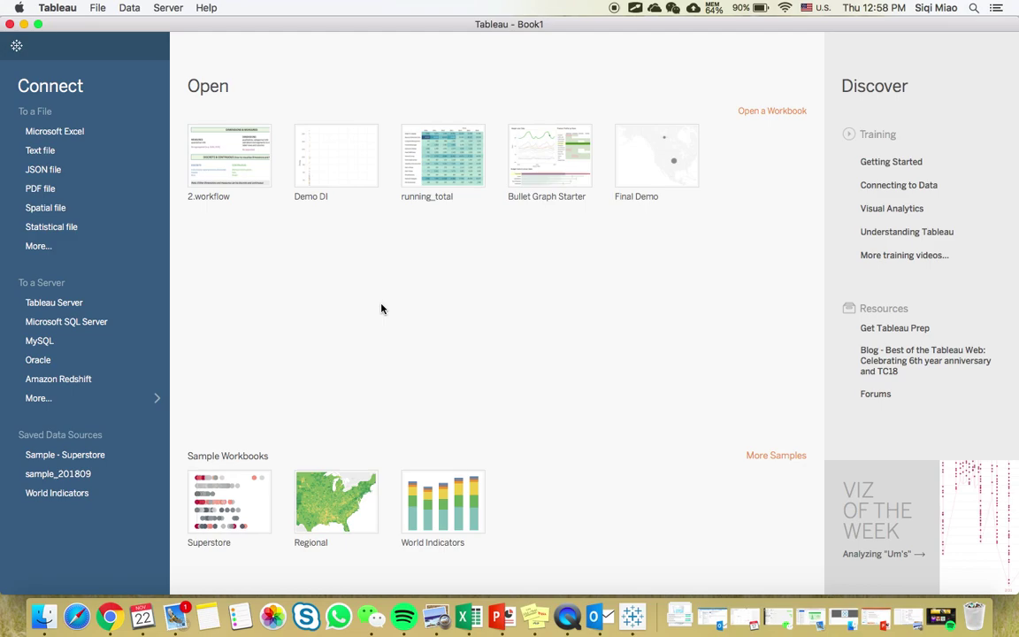
Connect to the text file shopee_tableau.csv in the TTT folder
{"action": "left_click", "coordinate": [36, 156]}
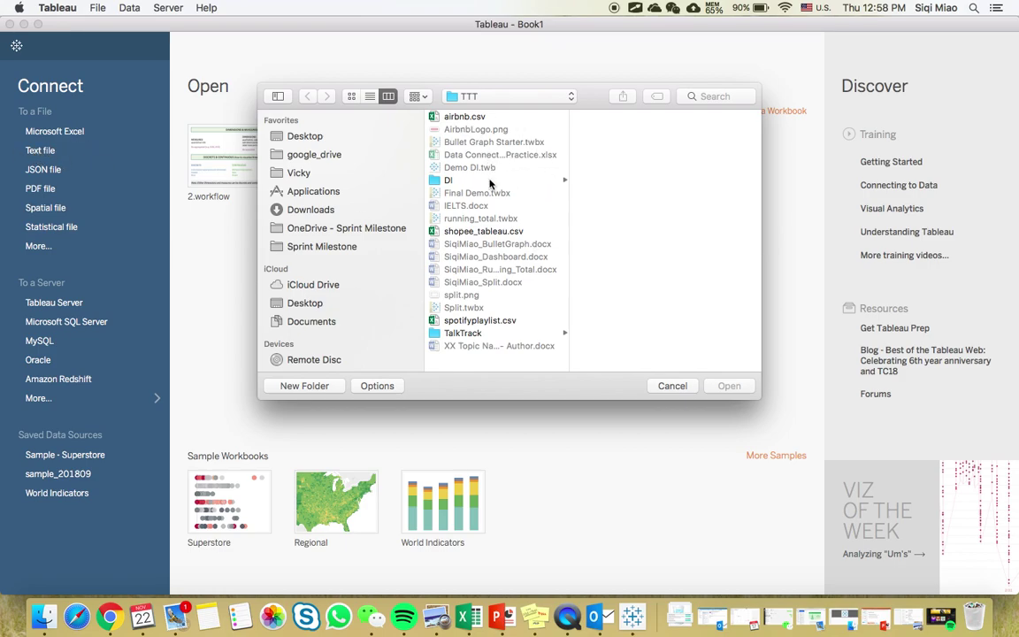
{"action": "left_click", "coordinate": [482, 231]}
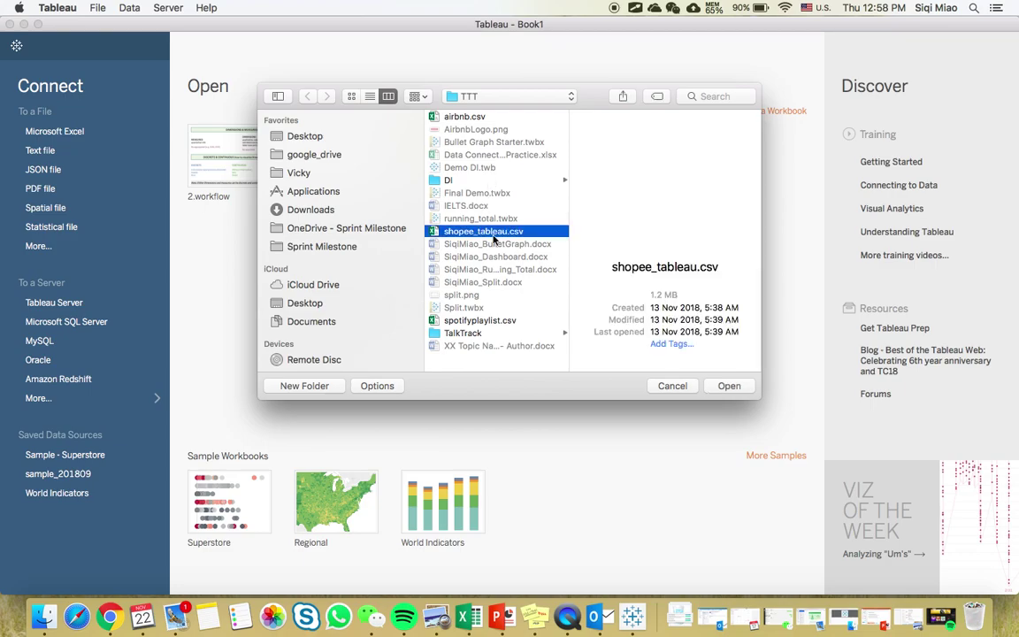
{"action": "left_click", "coordinate": [726, 386]}
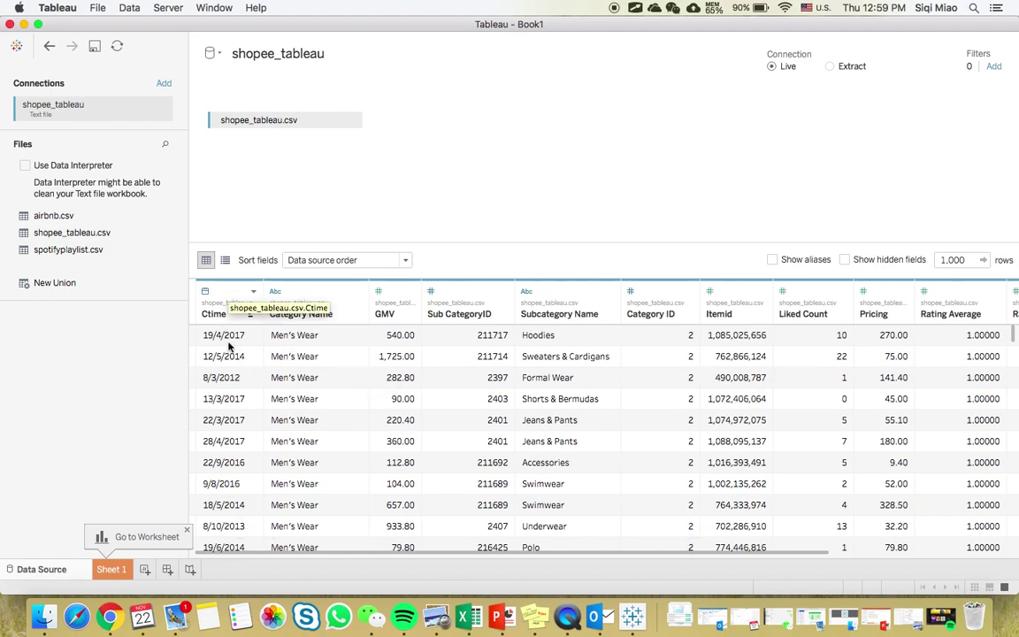
Examine the data types of the shopee_tableau columns in the data source preview, including the type options for Itemid
{"action": "left_click", "coordinate": [318, 292]}
{"action": "left_click", "coordinate": [378, 291]}
{"action": "key", "text": "Escape"}
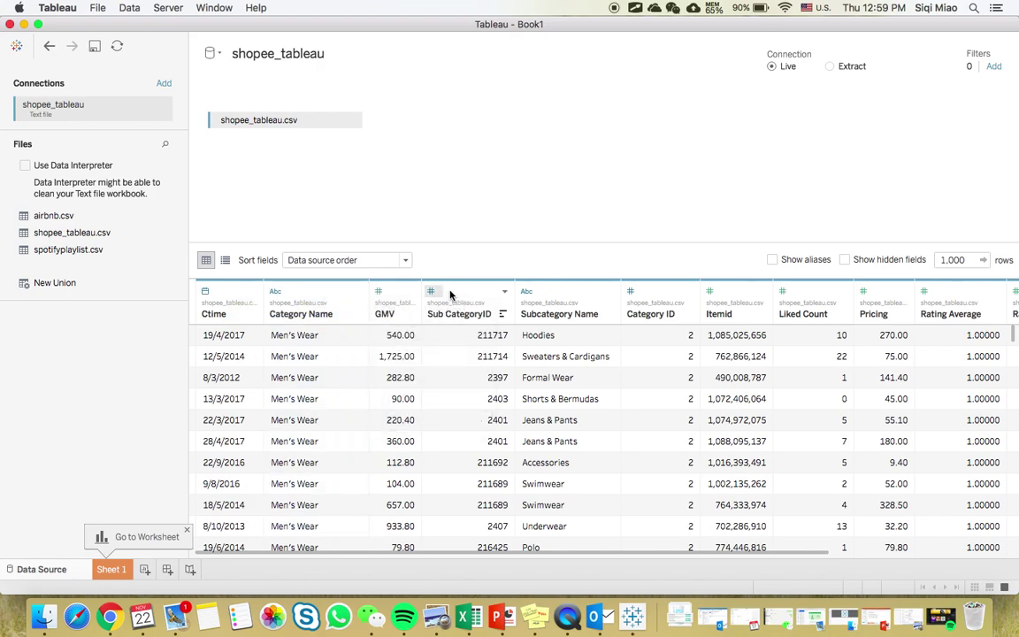
{"action": "left_click", "coordinate": [559, 296]}
{"action": "left_click", "coordinate": [640, 294]}
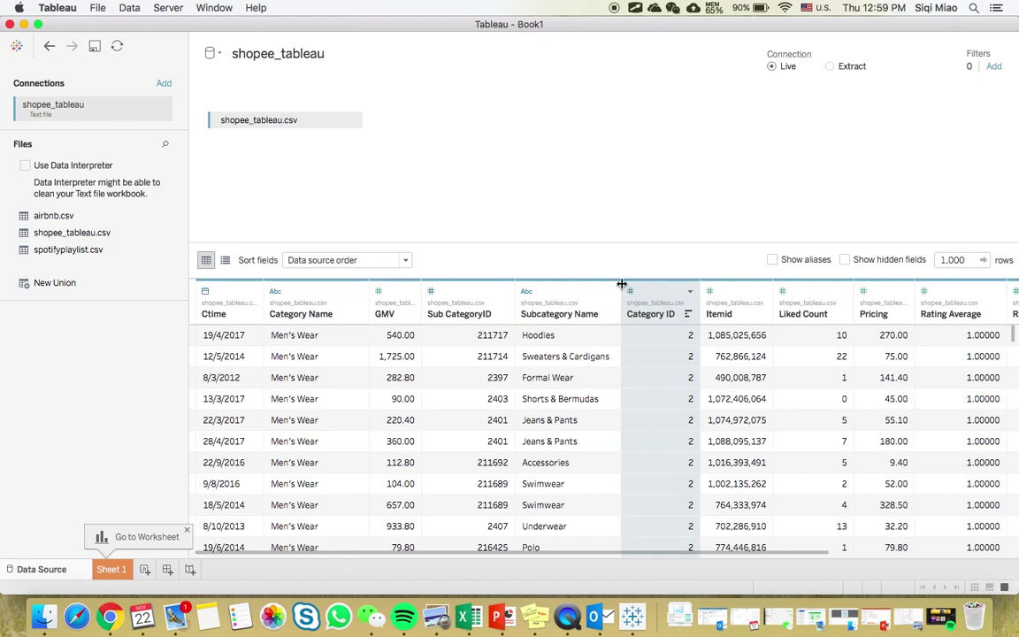
{"action": "left_click", "coordinate": [709, 292]}
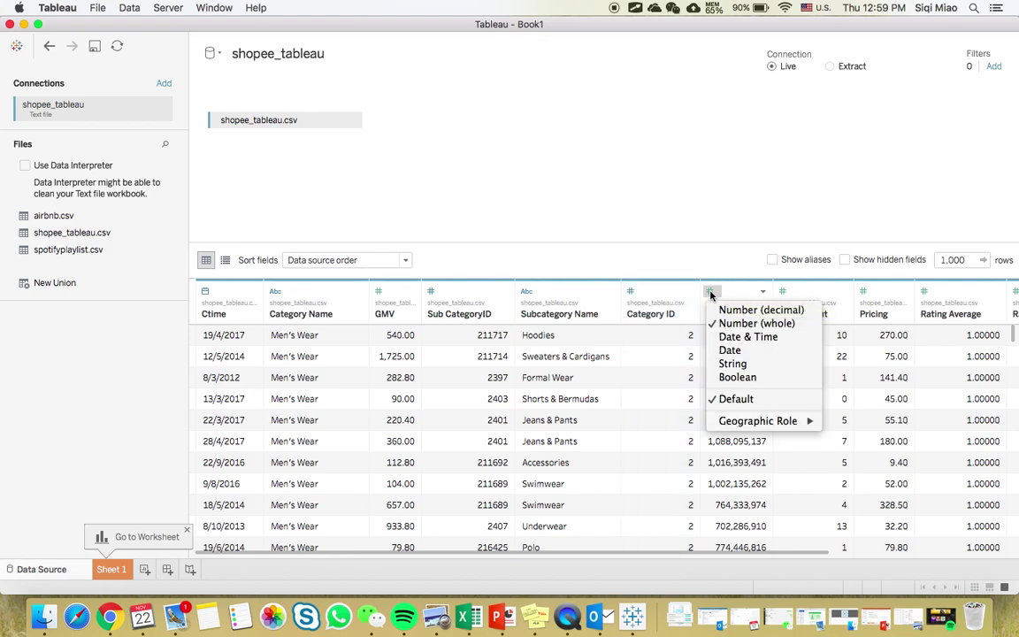
{"action": "left_click", "coordinate": [205, 292]}
{"action": "left_click", "coordinate": [269, 293]}
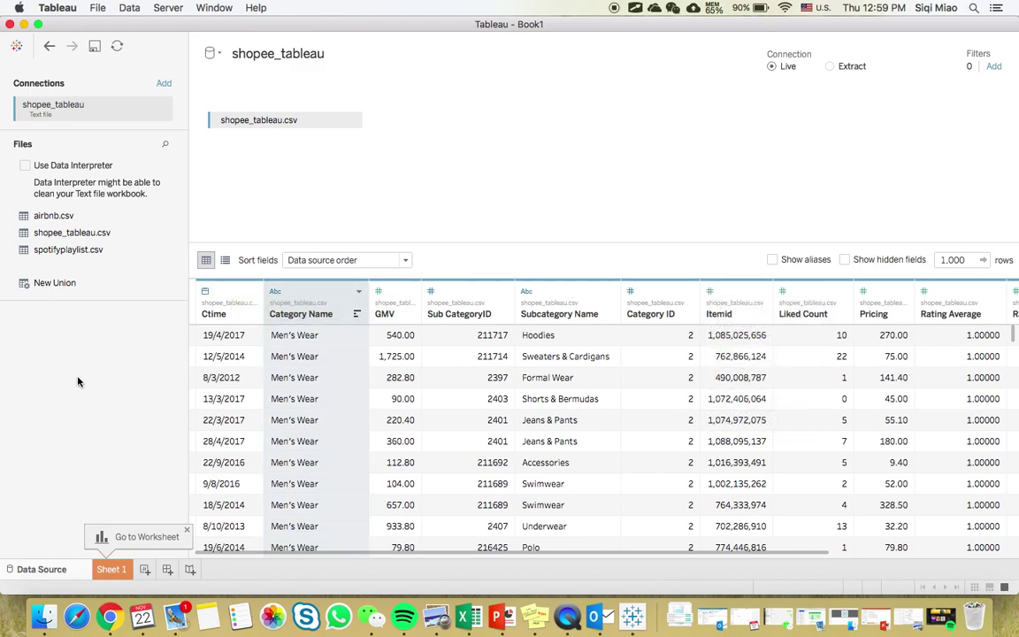
Build a bar chart on Sheet 1 with the sum of Sold on rows and Category Name on columns
{"action": "left_click", "coordinate": [111, 570]}
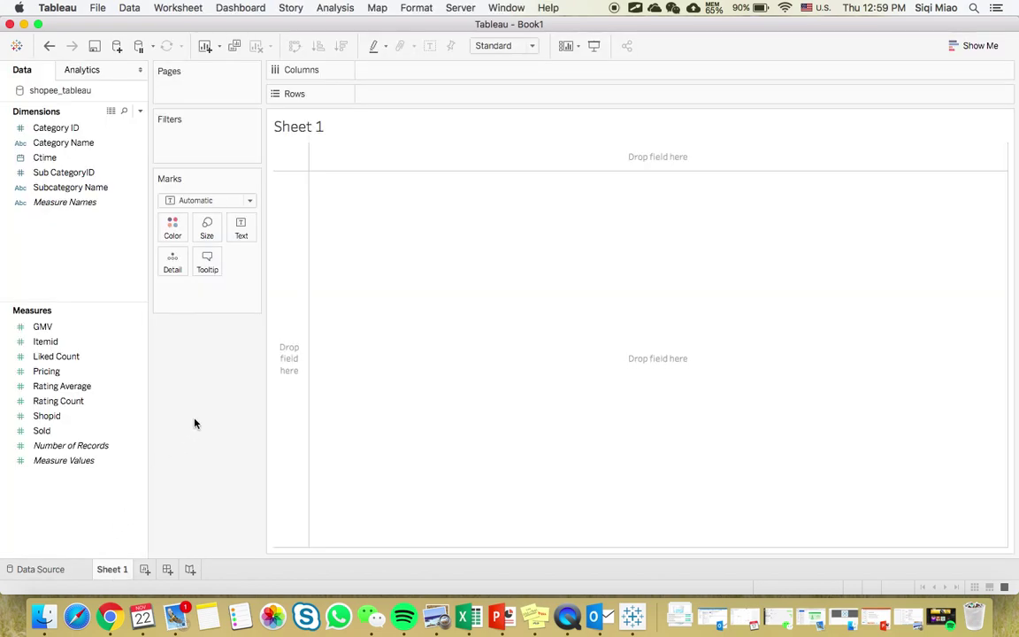
{"action": "left_click_drag", "start_coordinate": [50, 431], "coordinate": [425, 93]}
{"action": "left_click_drag", "start_coordinate": [67, 145], "coordinate": [398, 75]}
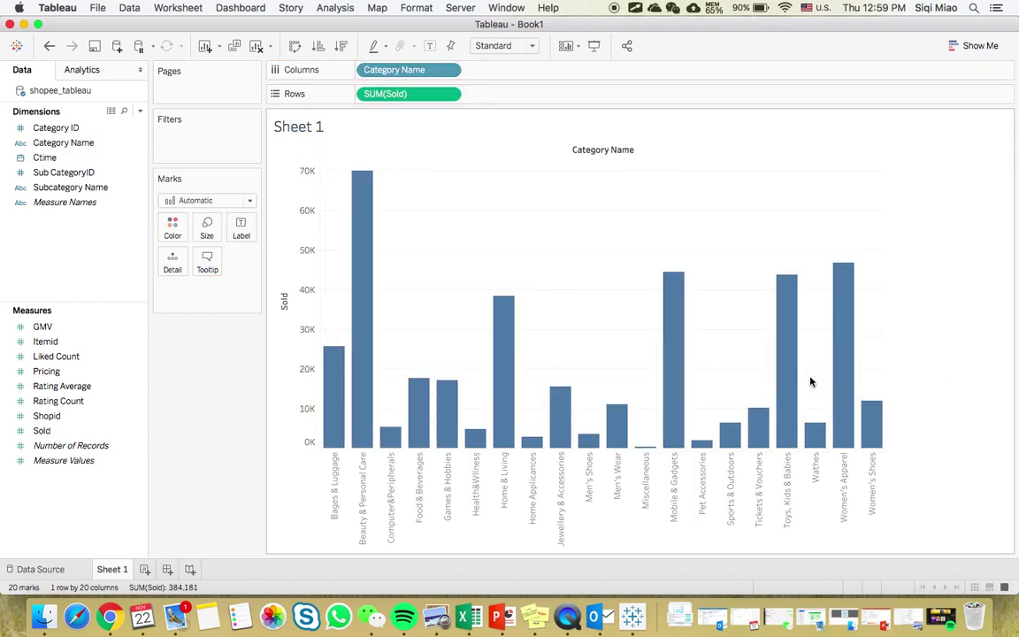
Rename Sheet 1 as Bar Chart
{"action": "double_click", "coordinate": [104, 570]}
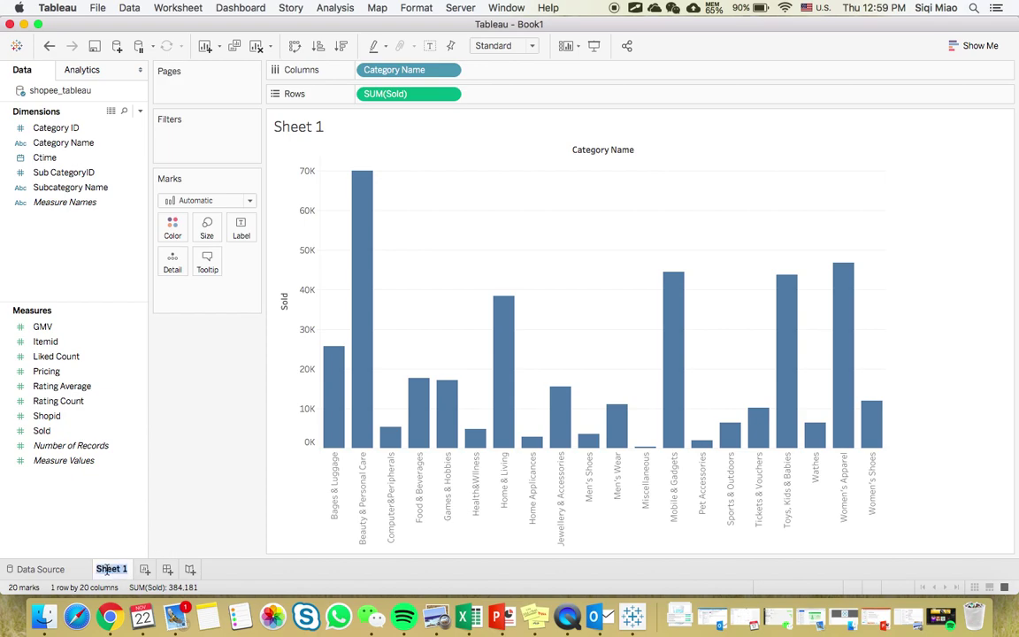
{"action": "type", "text": "Bar Chart"}
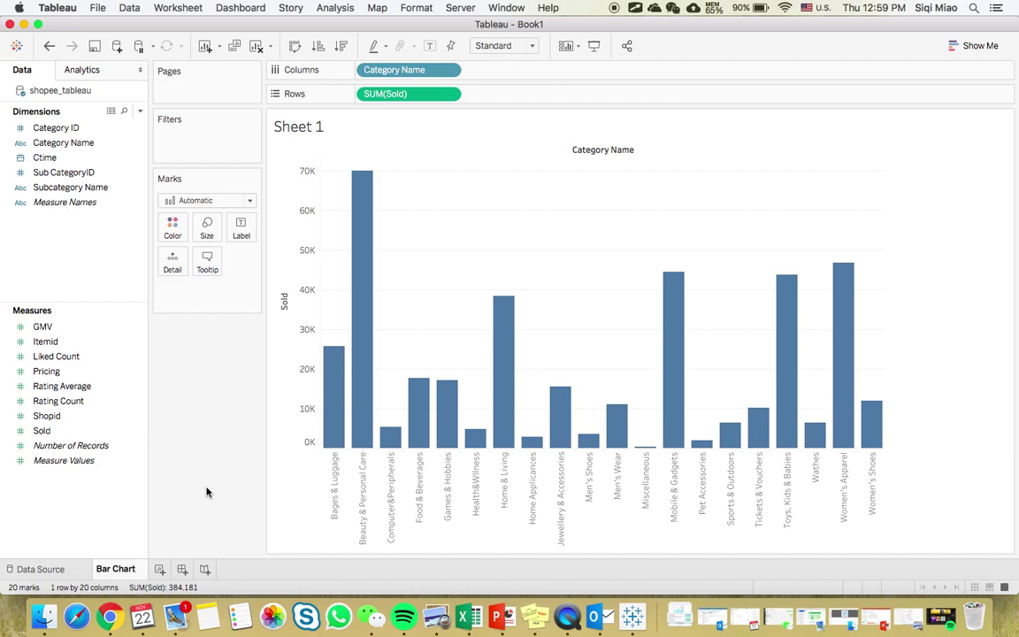
{"action": "key", "text": "Return"}
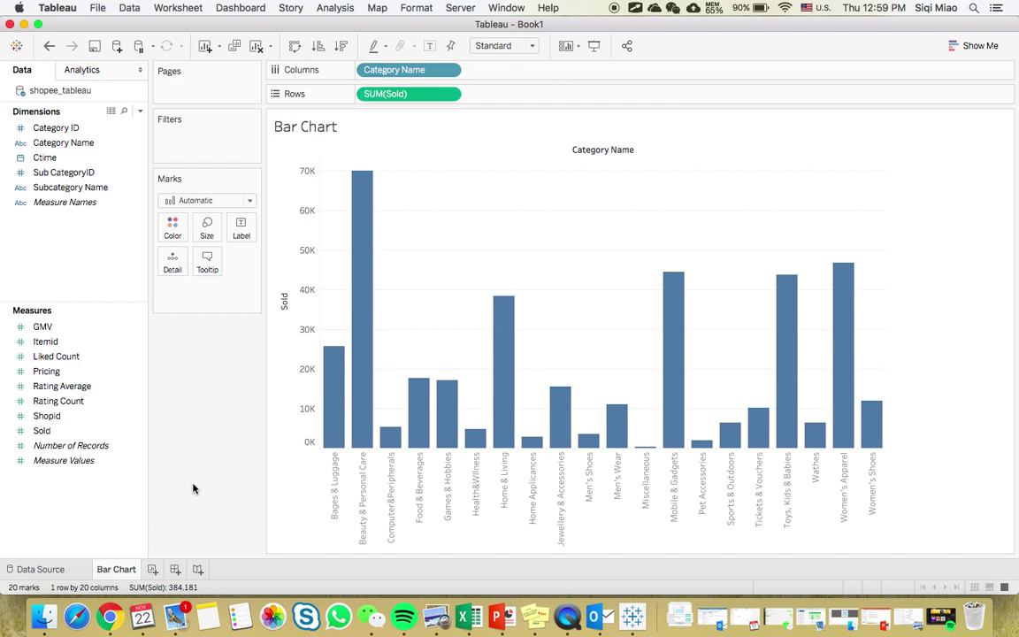
Sort the category bars in descending order of Sold and clear the axis selection
{"action": "left_click", "coordinate": [283, 295]}
{"action": "left_click", "coordinate": [284, 286]}
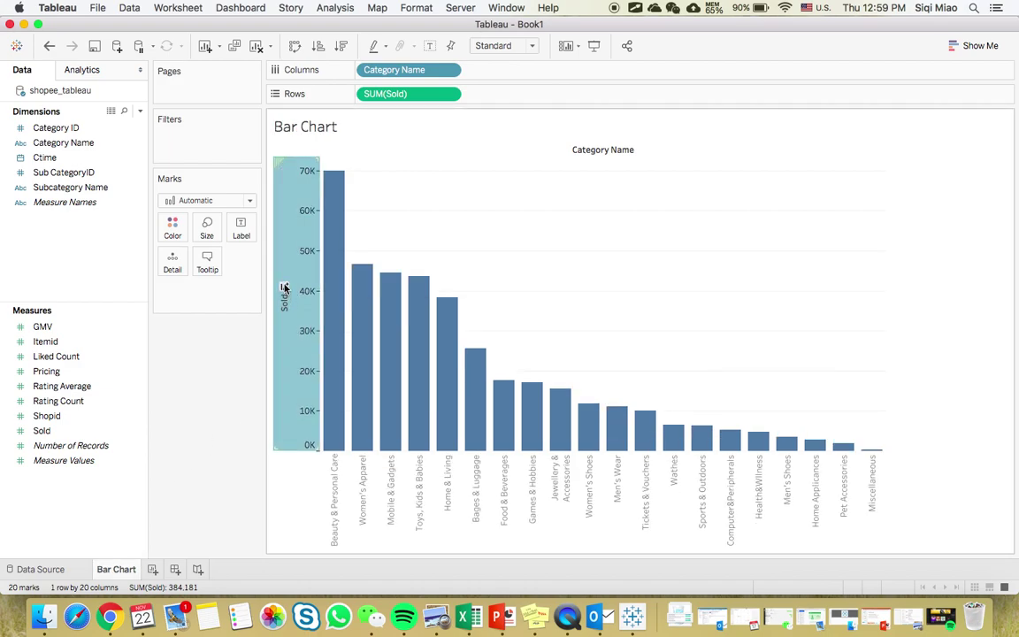
{"action": "mouse_move", "coordinate": [452, 351]}
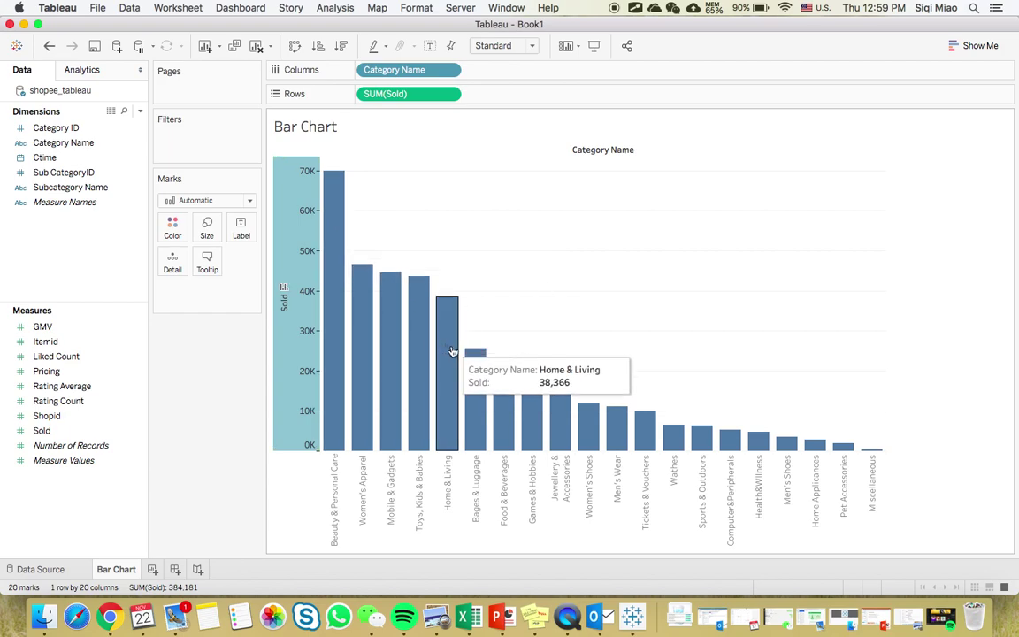
{"action": "left_click", "coordinate": [890, 365]}
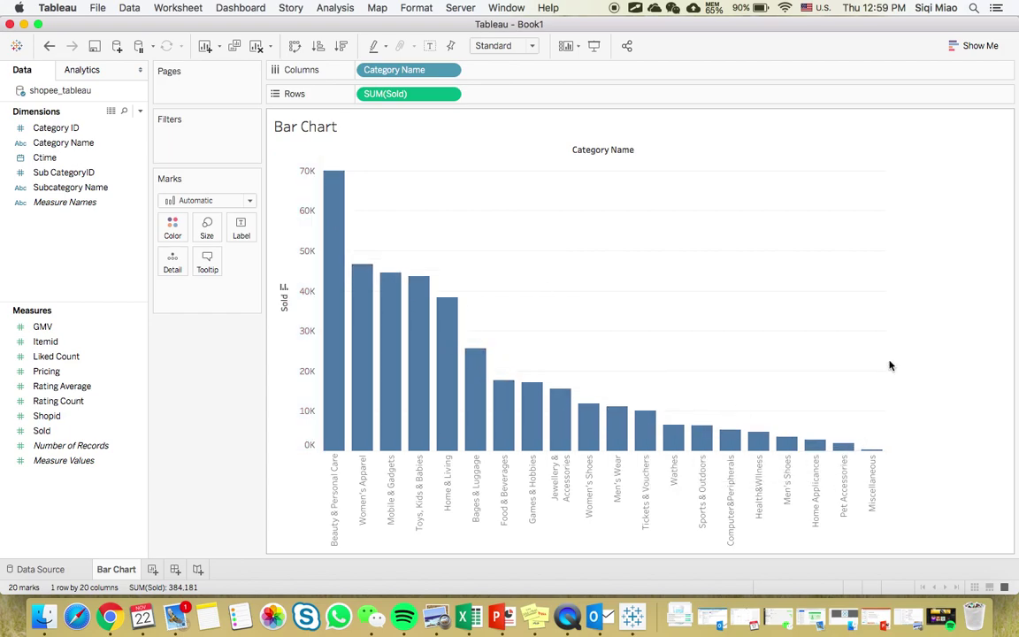
Create a scatter plot on a new worksheet from Category Name, GMV and Sold using the recommended Show Me chart
{"action": "left_click", "coordinate": [152, 569]}
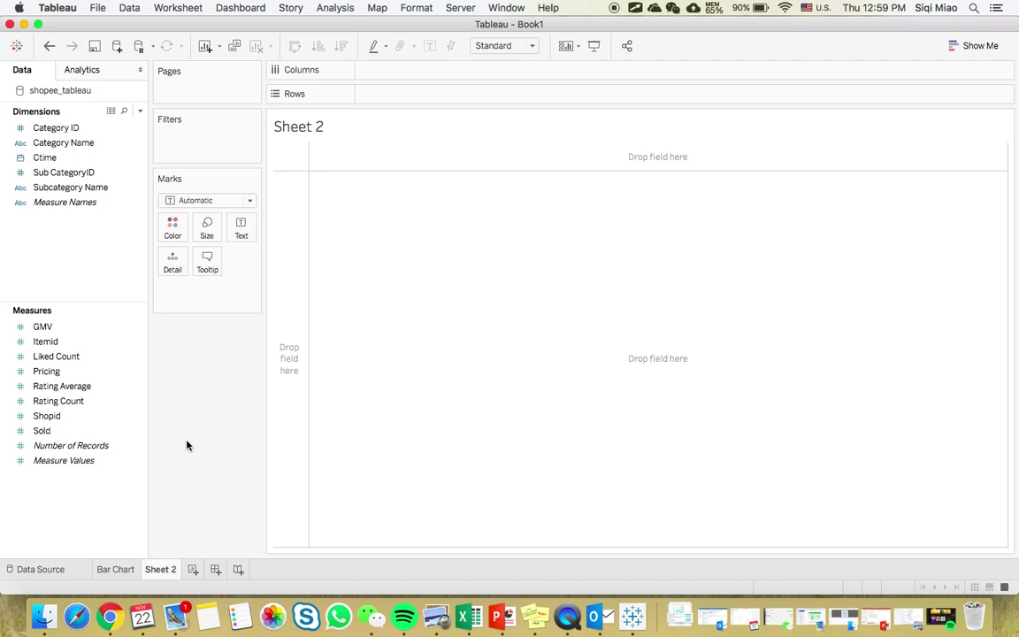
{"action": "left_click", "coordinate": [70, 147]}
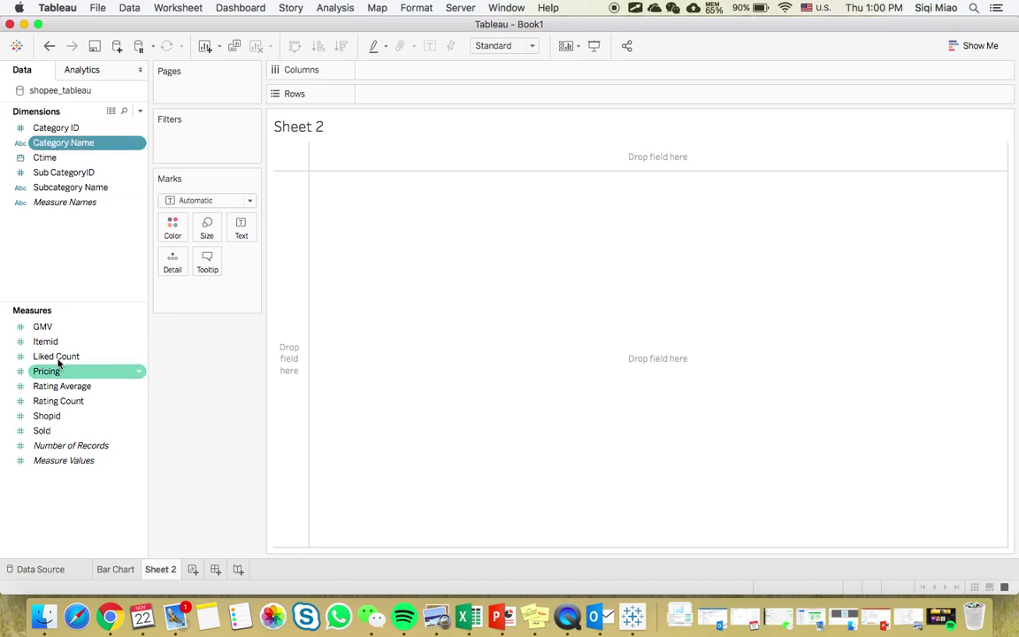
{"action": "left_click", "coordinate": [65, 329], "text": "super"}
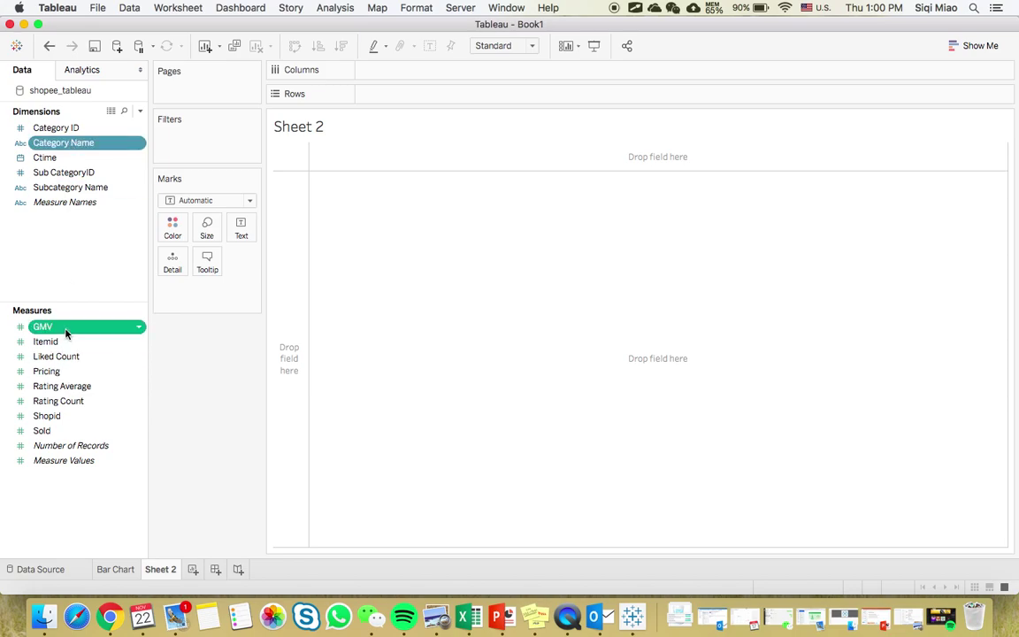
{"action": "left_click", "coordinate": [43, 432], "text": "super"}
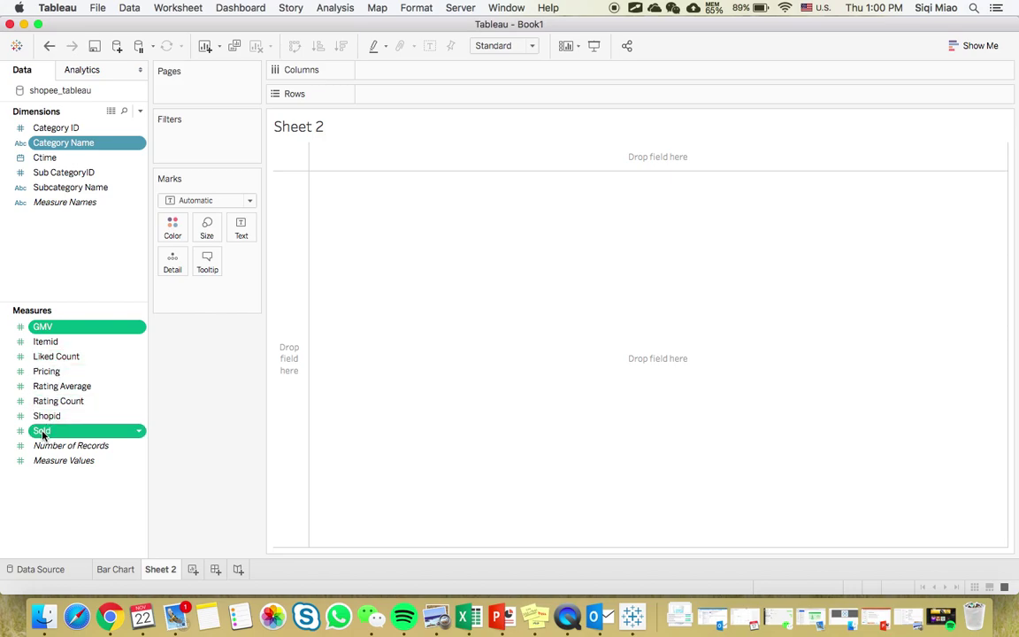
{"action": "left_click", "coordinate": [984, 46]}
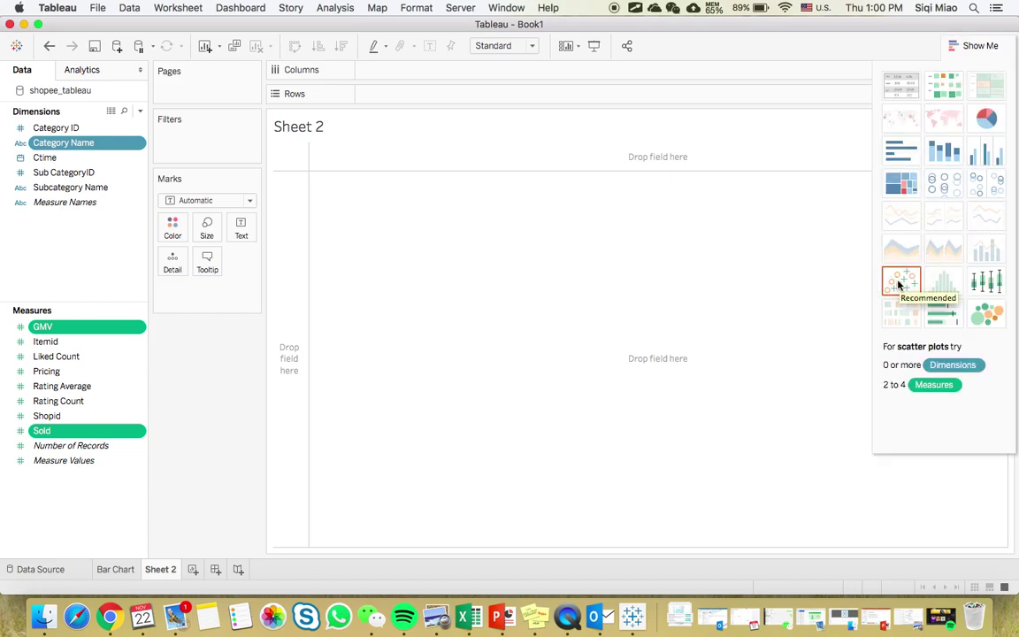
{"action": "left_click", "coordinate": [898, 283]}
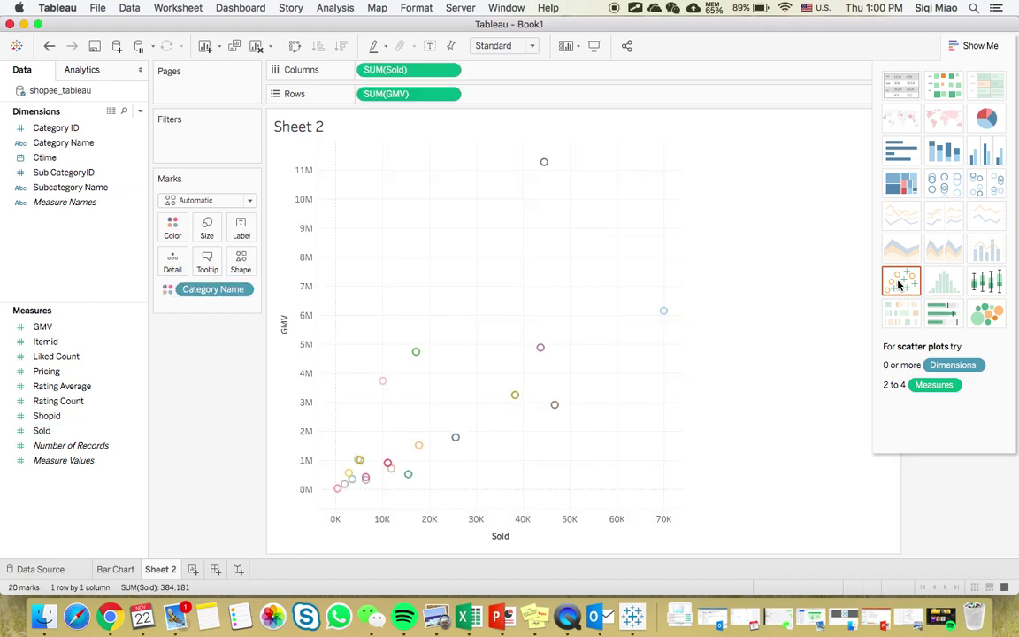
{"action": "left_click", "coordinate": [967, 45]}
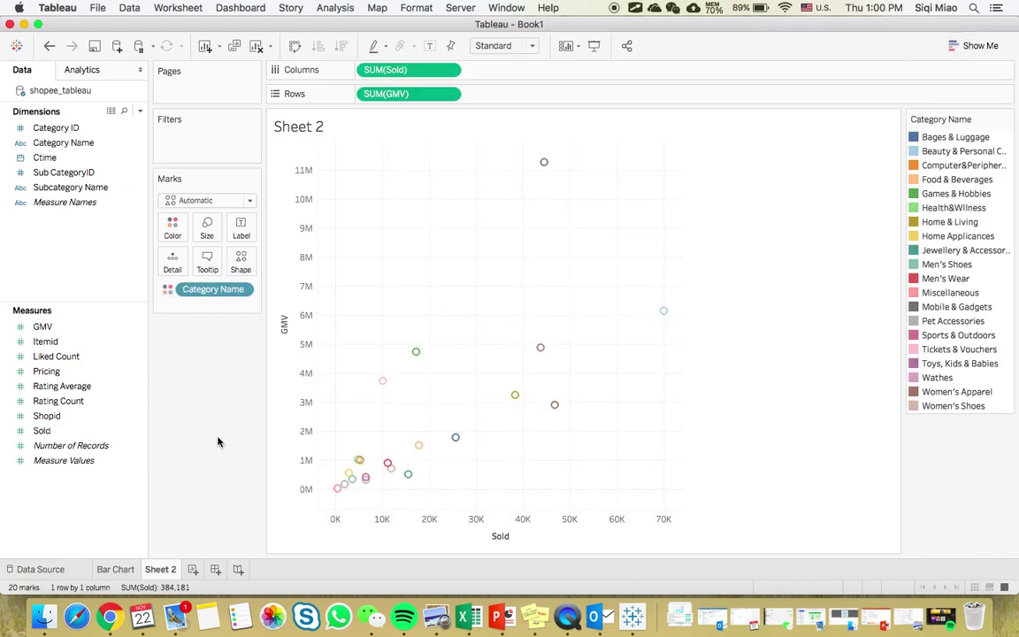
Rename Sheet 2 as Scatter Plot
{"action": "double_click", "coordinate": [170, 570]}
{"action": "type", "text": "Scatter Plot"}
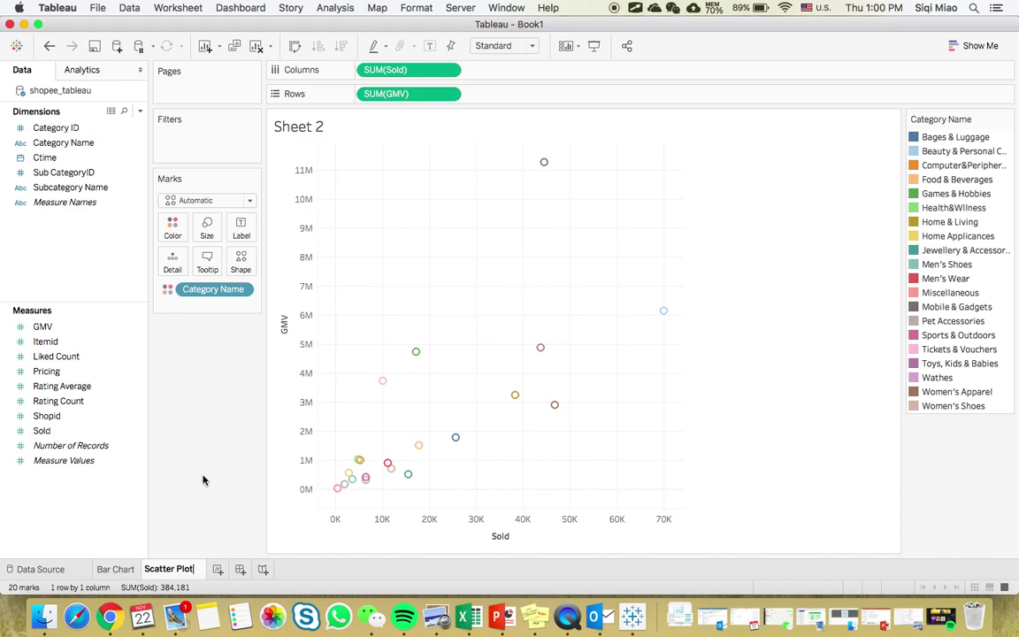
{"action": "key", "text": "Return"}
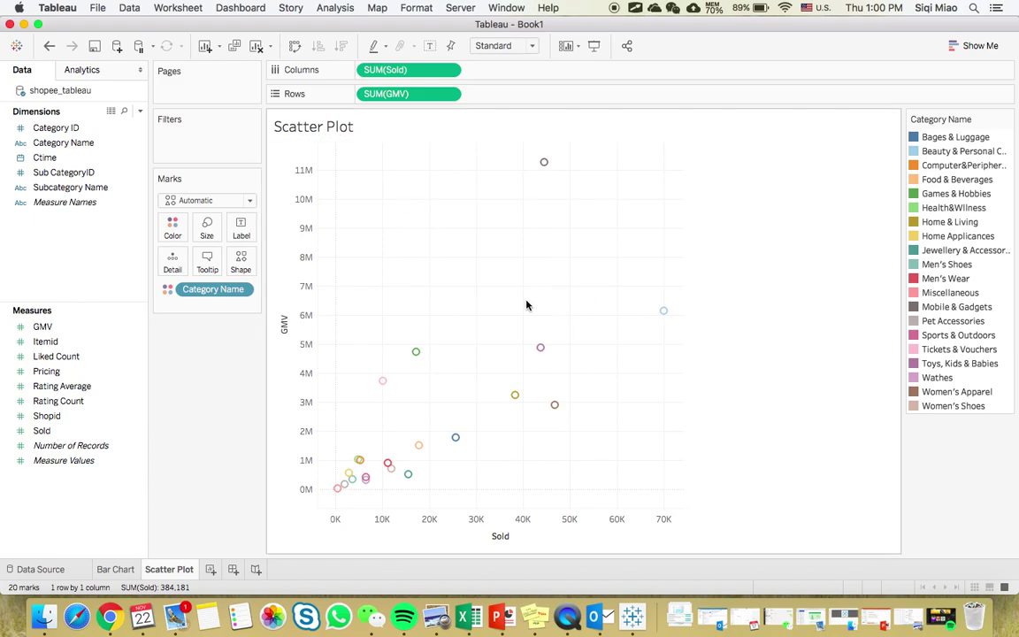
Lower the opacity of the scatter plot marks slightly and make the marks a little larger
{"action": "left_click", "coordinate": [174, 226]}
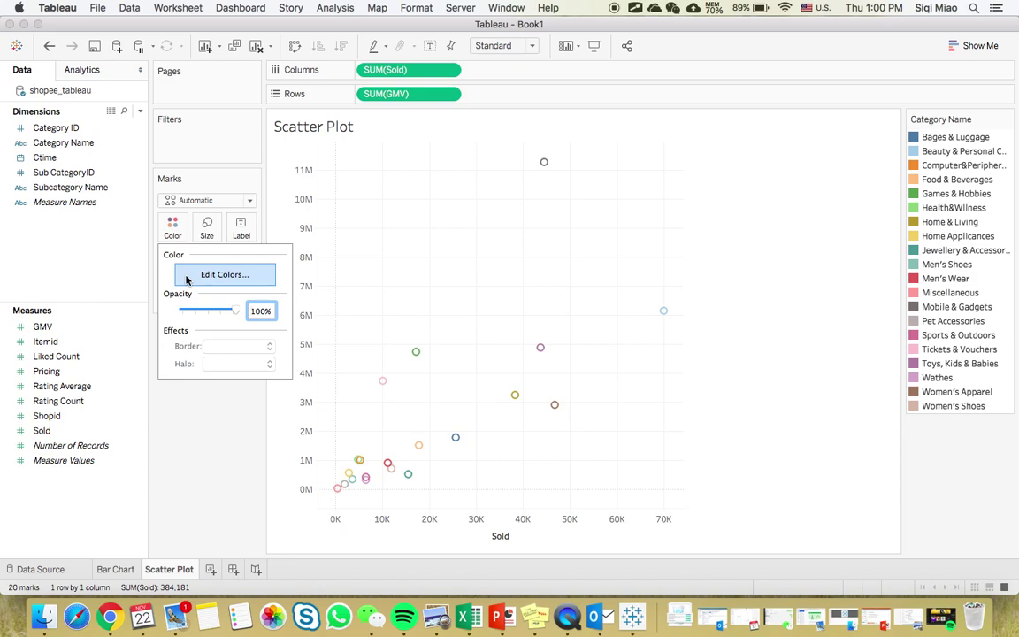
{"action": "left_click_drag", "start_coordinate": [234, 314], "coordinate": [221, 313]}
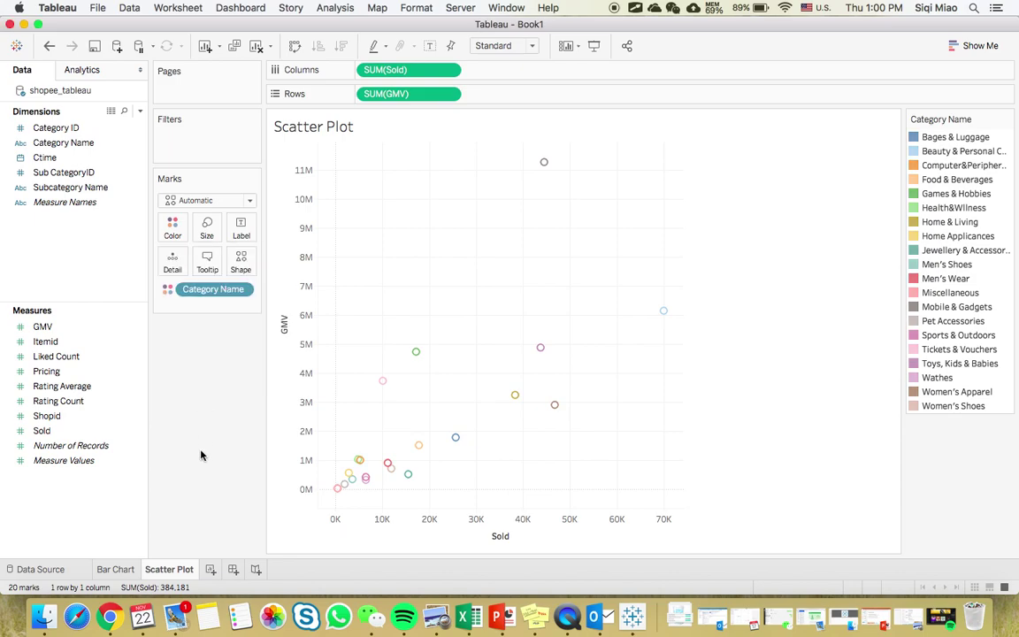
{"action": "left_click", "coordinate": [207, 231]}
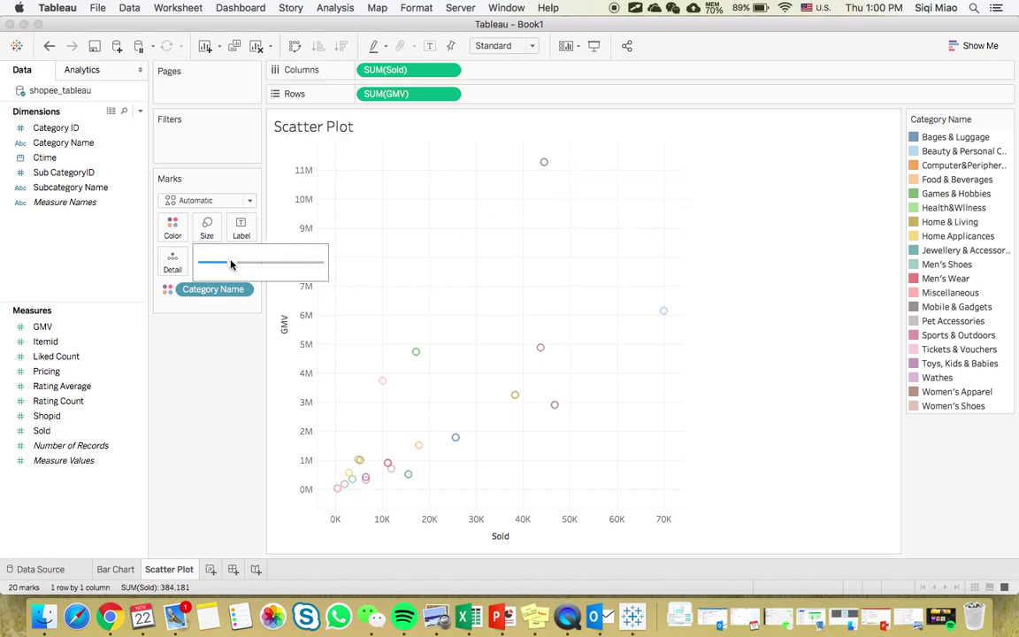
{"action": "left_click_drag", "start_coordinate": [239, 264], "coordinate": [241, 264]}
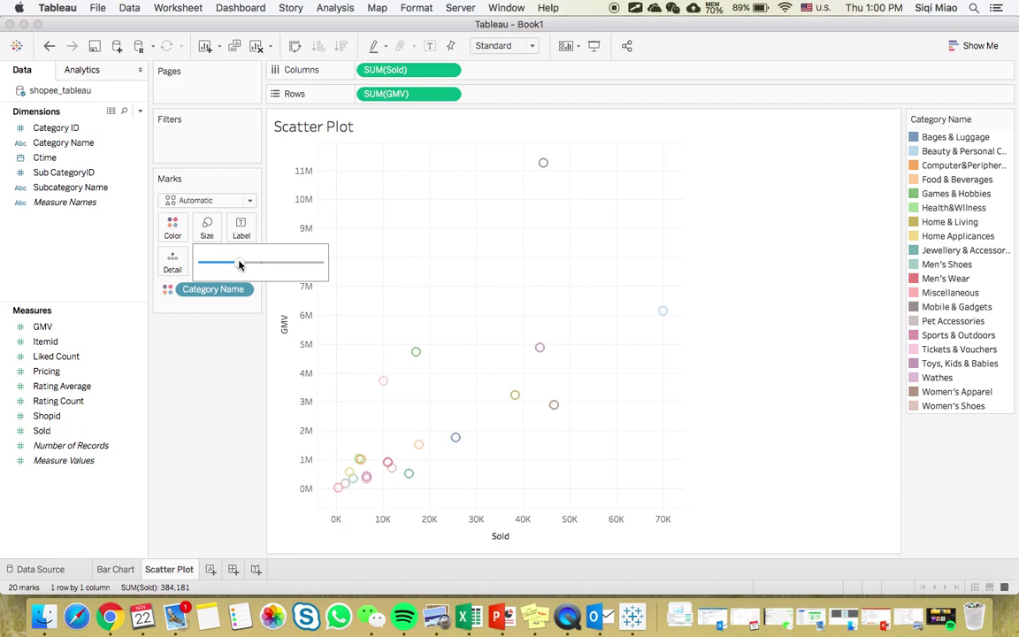
{"action": "left_click", "coordinate": [207, 368]}
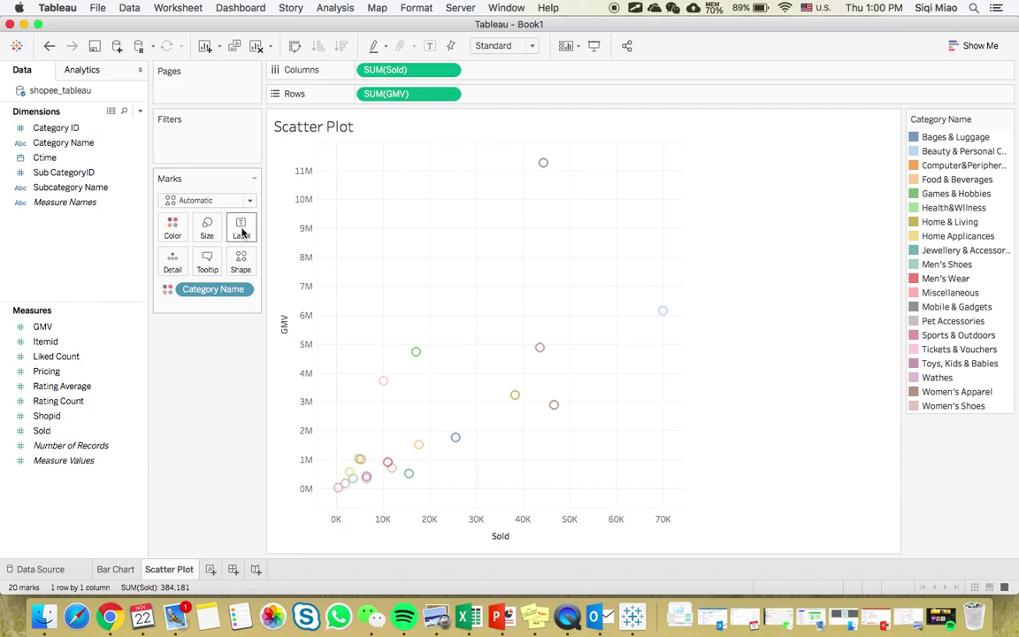
Label the scatter marks with Category Name and break them down by adding Subcategory Name as detail
{"action": "left_click_drag", "start_coordinate": [72, 148], "coordinate": [242, 232]}
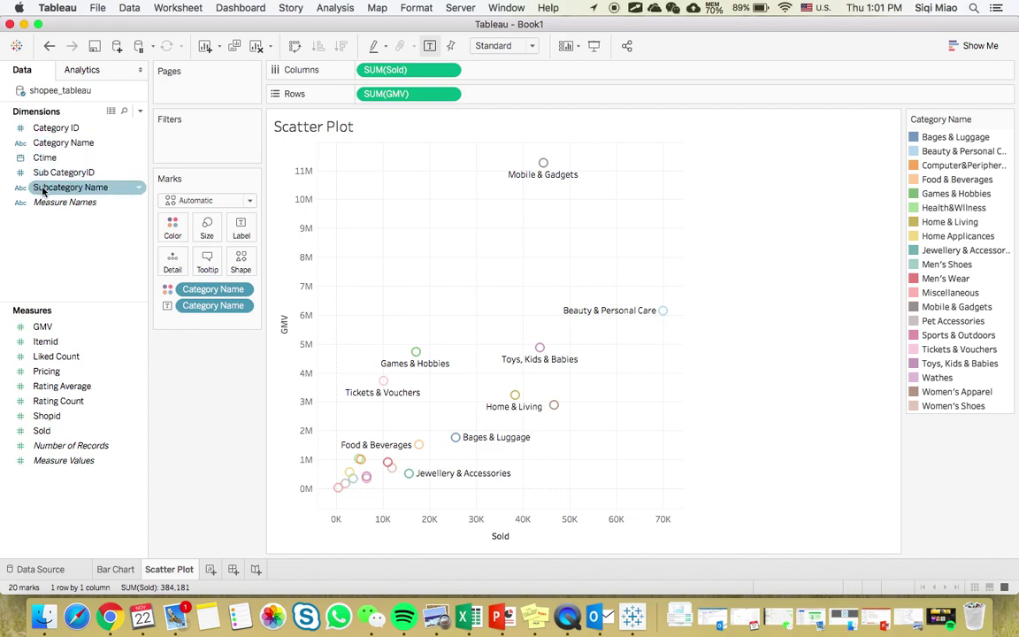
{"action": "left_click_drag", "start_coordinate": [41, 190], "coordinate": [172, 267]}
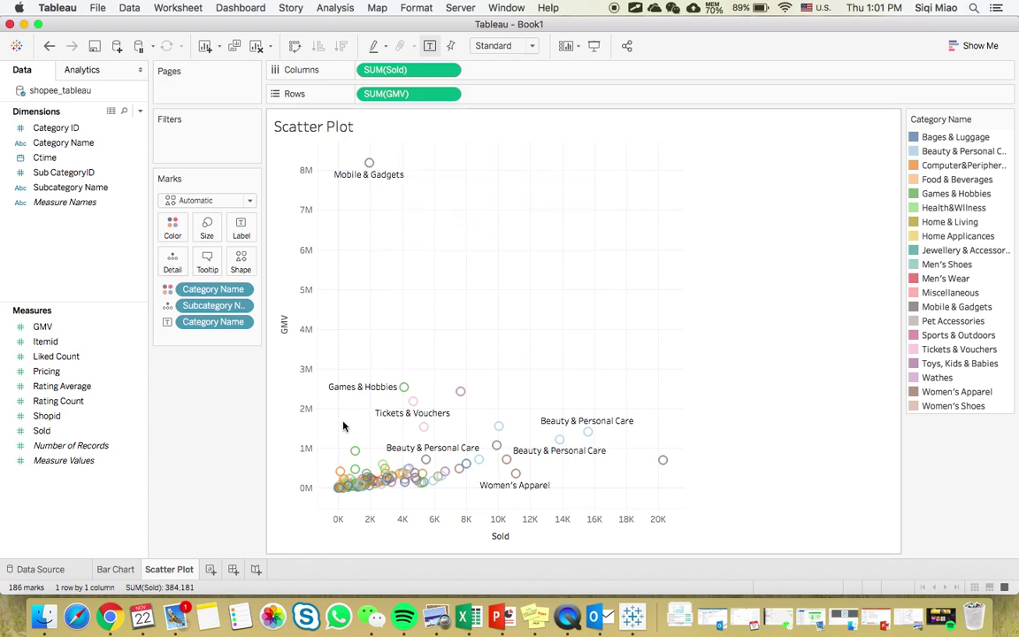
Add a bold heading line "Shopee Sales:" above the fields in the scatter plot's tooltip
{"action": "mouse_move", "coordinate": [337, 483]}
{"action": "mouse_move", "coordinate": [370, 164]}
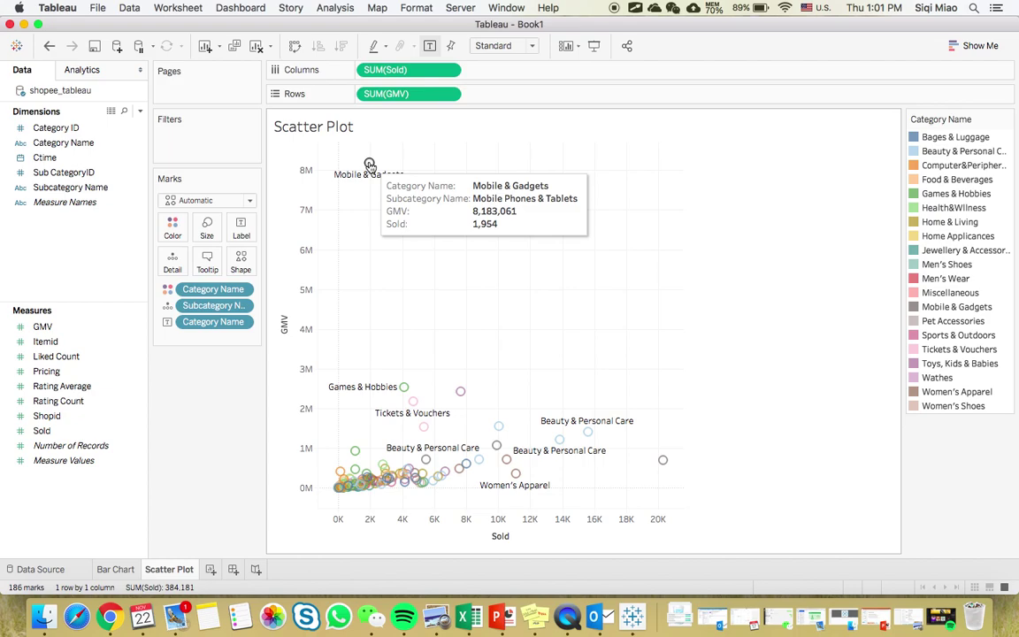
{"action": "left_click", "coordinate": [204, 262]}
{"action": "key", "text": "Return"}
{"action": "key", "text": "Up"}
{"action": "key", "text": "super+b"}
{"action": "type", "text": "Shopee"}
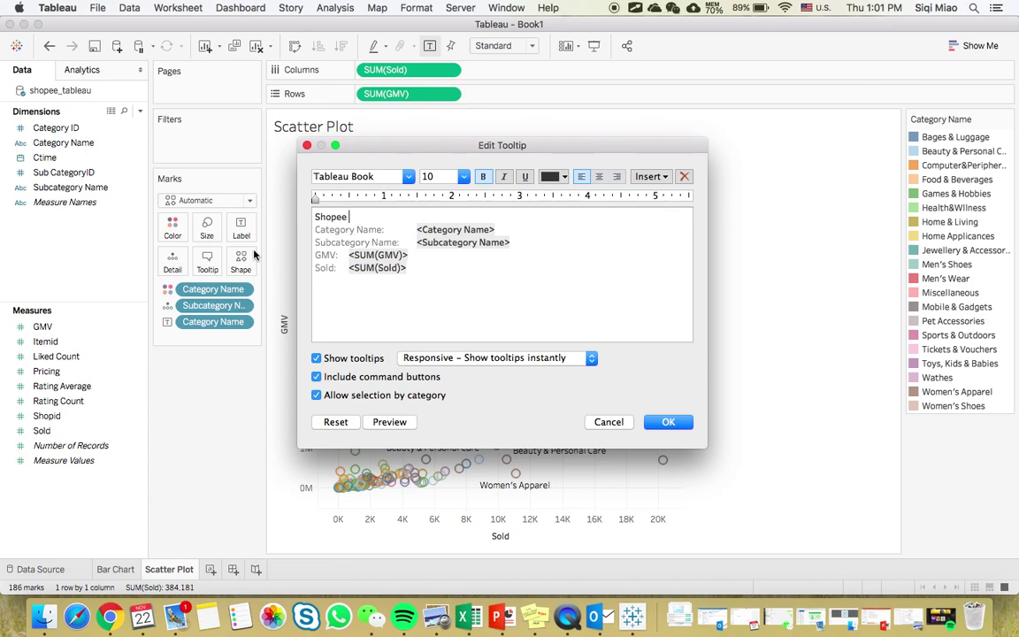
{"action": "type", "text": " Sales:"}
{"action": "left_click", "coordinate": [668, 422]}
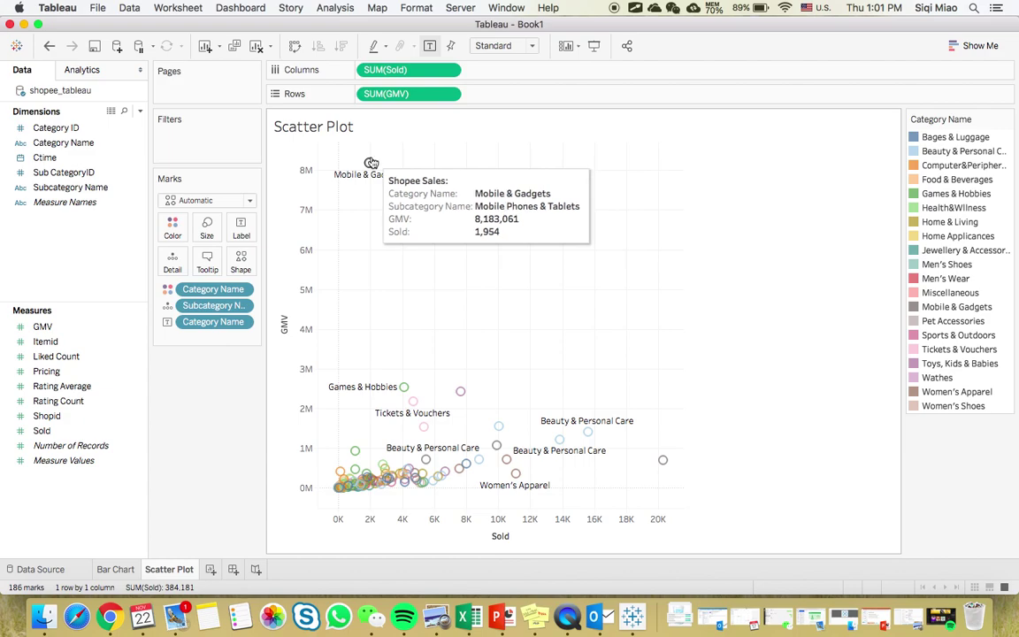
Change the shape of the scatter plot marks to filled circles
{"action": "left_click", "coordinate": [238, 261]}
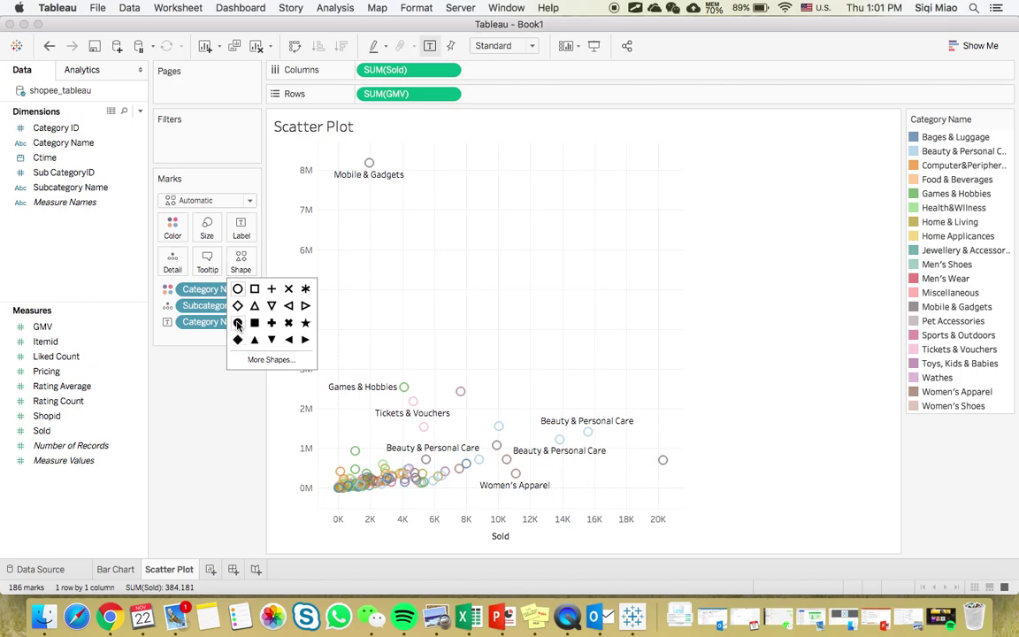
{"action": "left_click", "coordinate": [237, 323]}
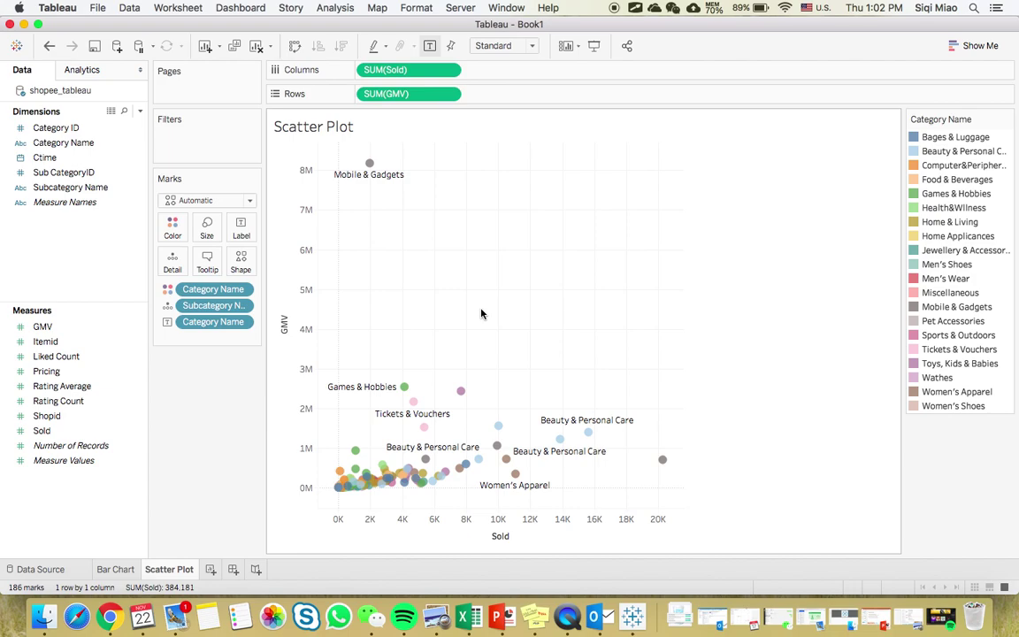
Create a new dashboard with the Bar Chart sheet and the Scatter Plot sheet side by side
{"action": "left_click", "coordinate": [232, 570]}
{"action": "double_click", "coordinate": [71, 198]}
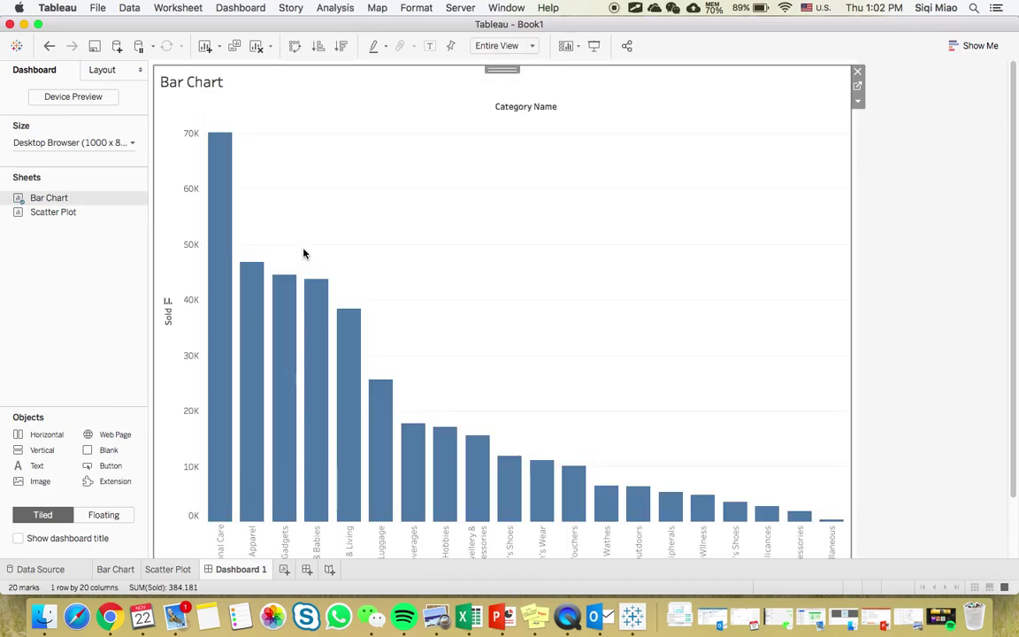
{"action": "left_click_drag", "start_coordinate": [59, 213], "coordinate": [691, 265]}
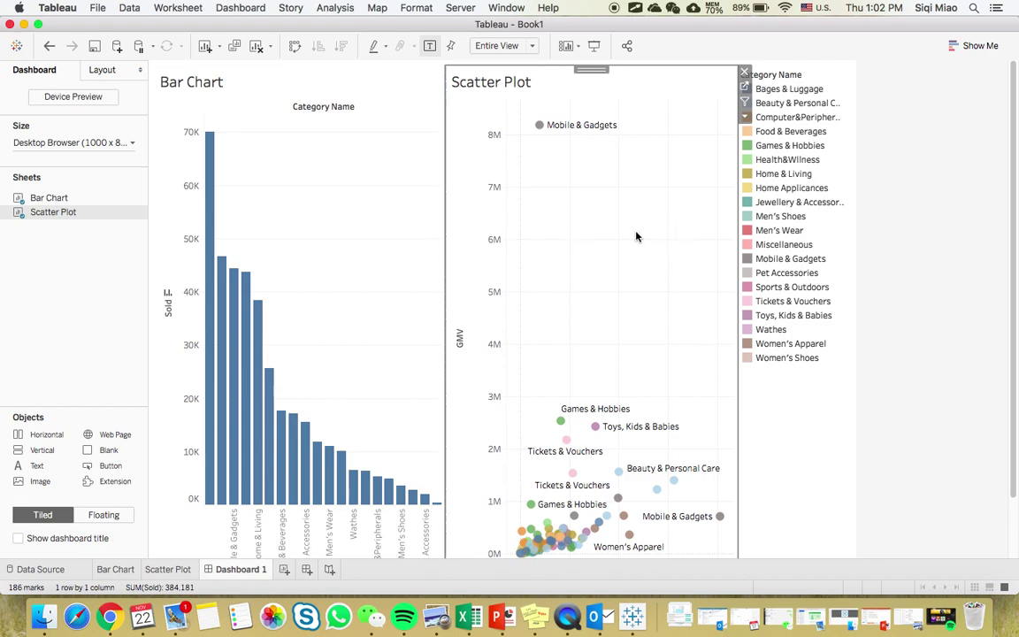
Try the Standard fit on the dashboard's bar chart, and set it to Fit Height
{"action": "left_click", "coordinate": [366, 236]}
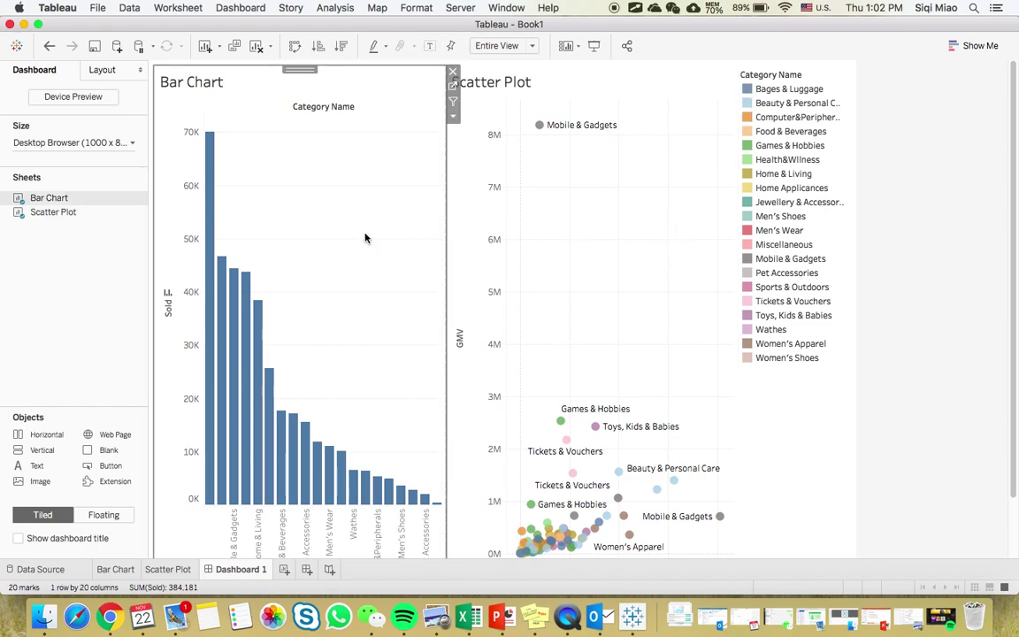
{"action": "left_click", "coordinate": [532, 45]}
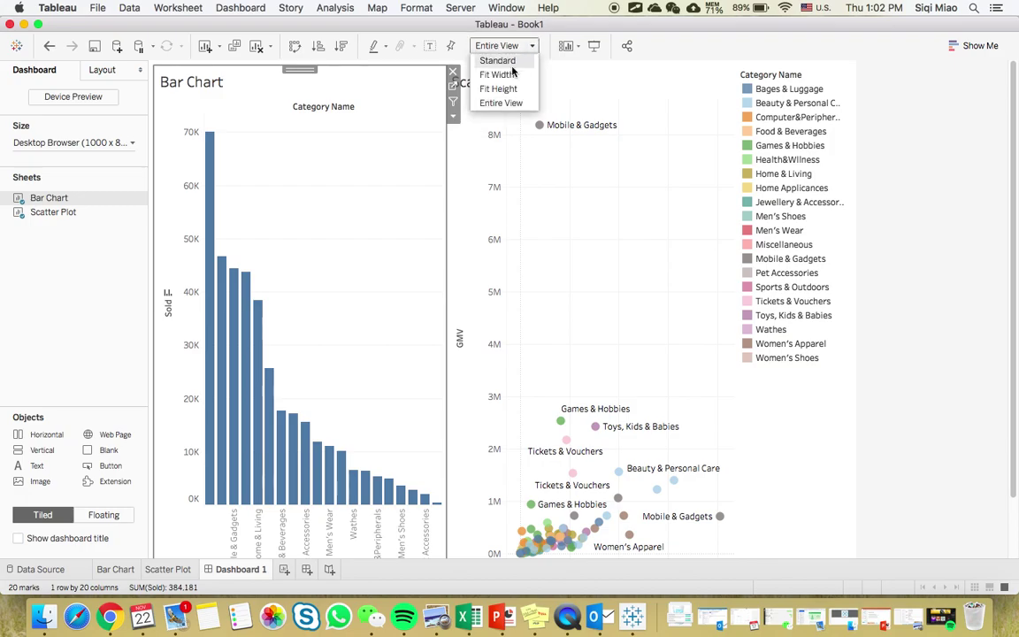
{"action": "left_click", "coordinate": [497, 61]}
{"action": "left_click", "coordinate": [531, 45]}
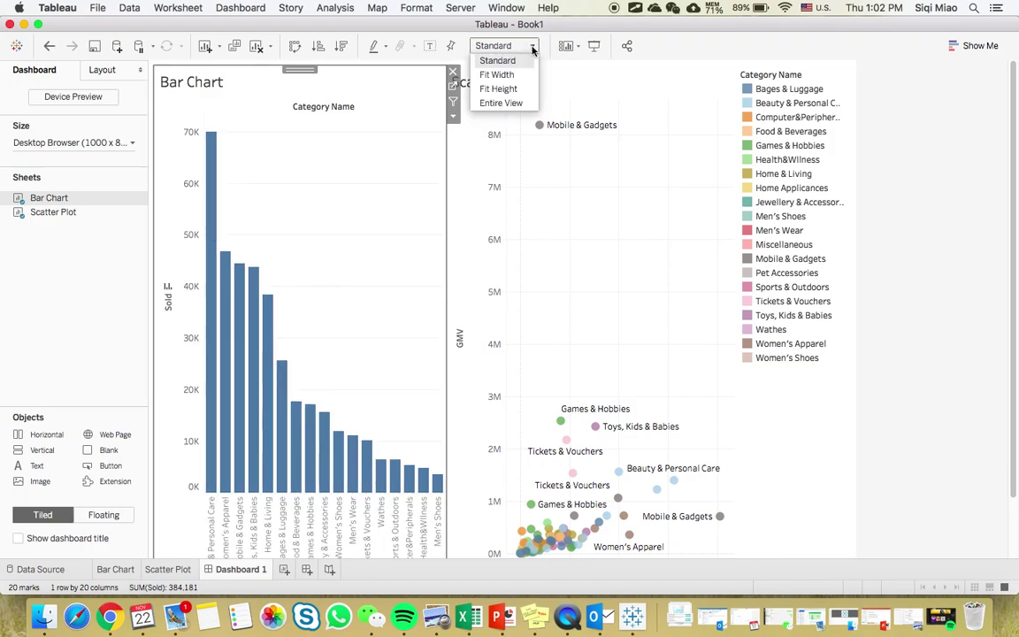
{"action": "left_click", "coordinate": [505, 92]}
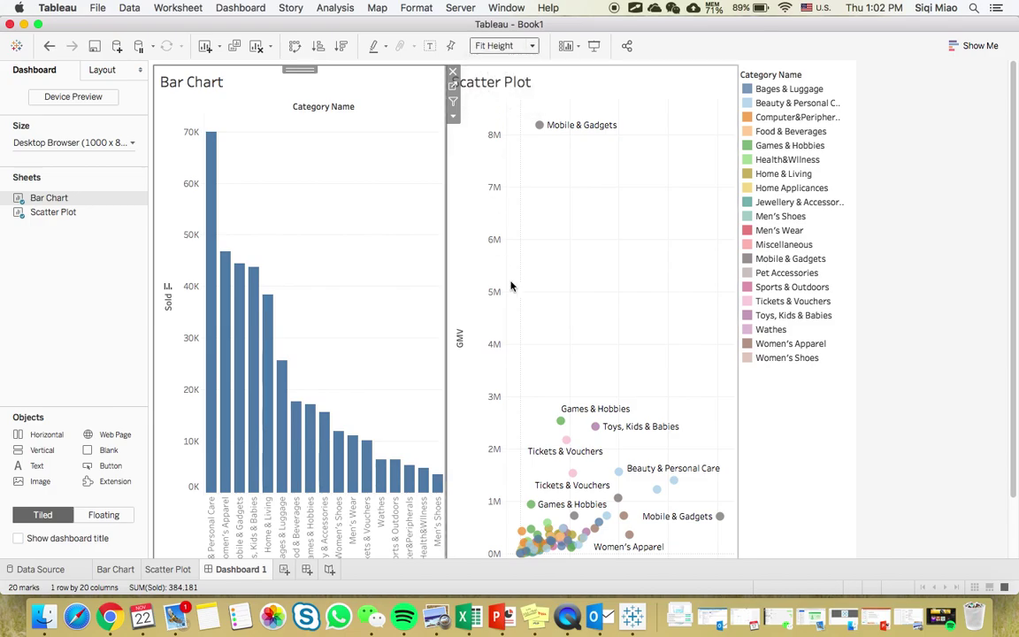
Remove the Category Name color legend from the dashboard and select the bar chart
{"action": "left_click", "coordinate": [793, 205]}
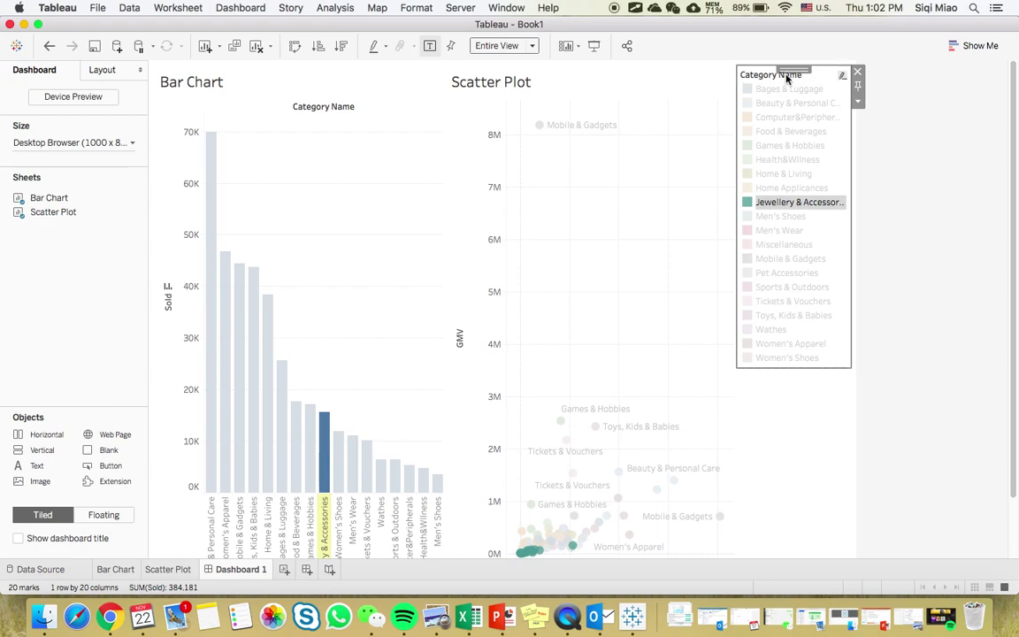
{"action": "left_click", "coordinate": [857, 72]}
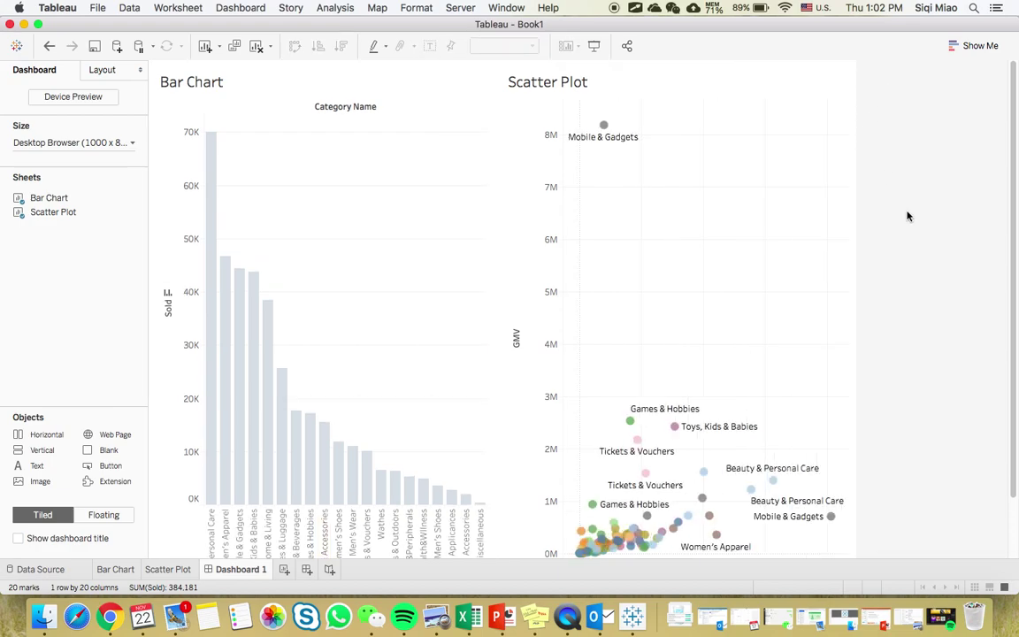
{"action": "left_click", "coordinate": [415, 266]}
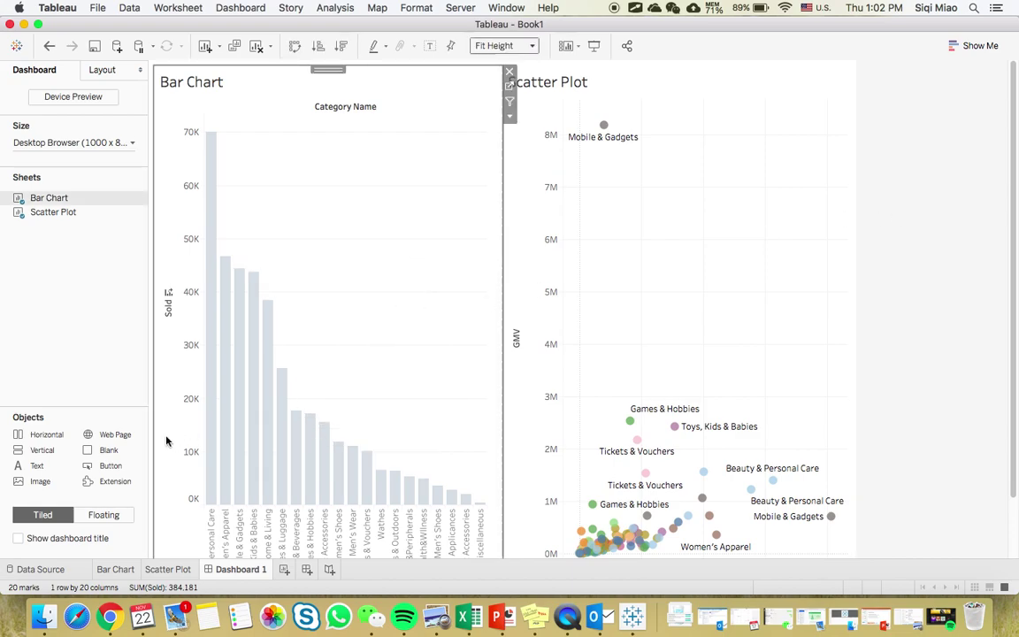
Show the dashboard title and rename the dashboard as DEMO
{"action": "left_click", "coordinate": [17, 538]}
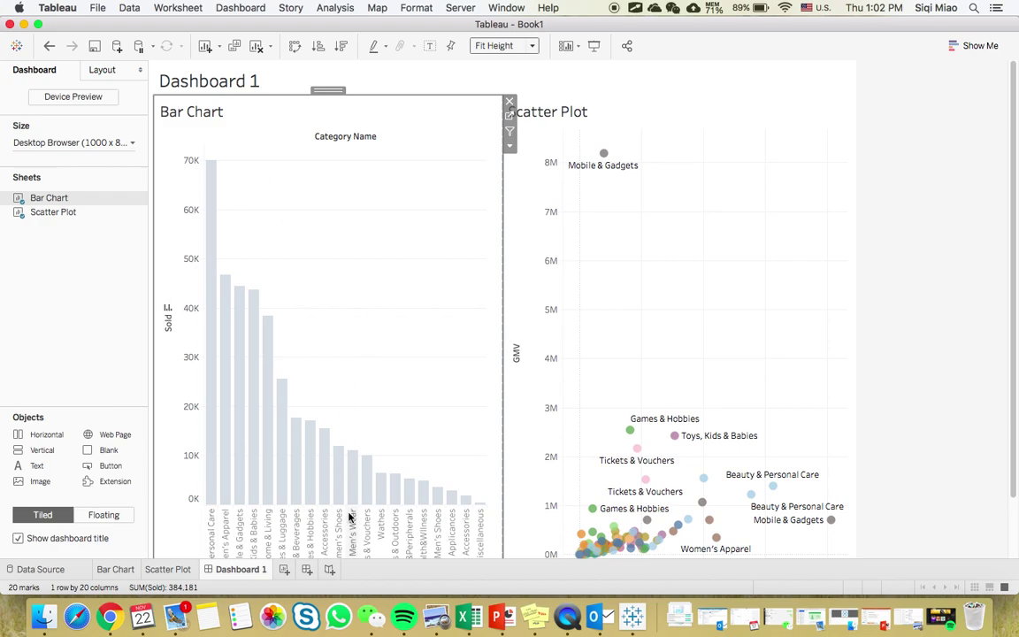
{"action": "double_click", "coordinate": [248, 568]}
{"action": "type", "text": "DEMO"}
{"action": "key", "text": "Return"}
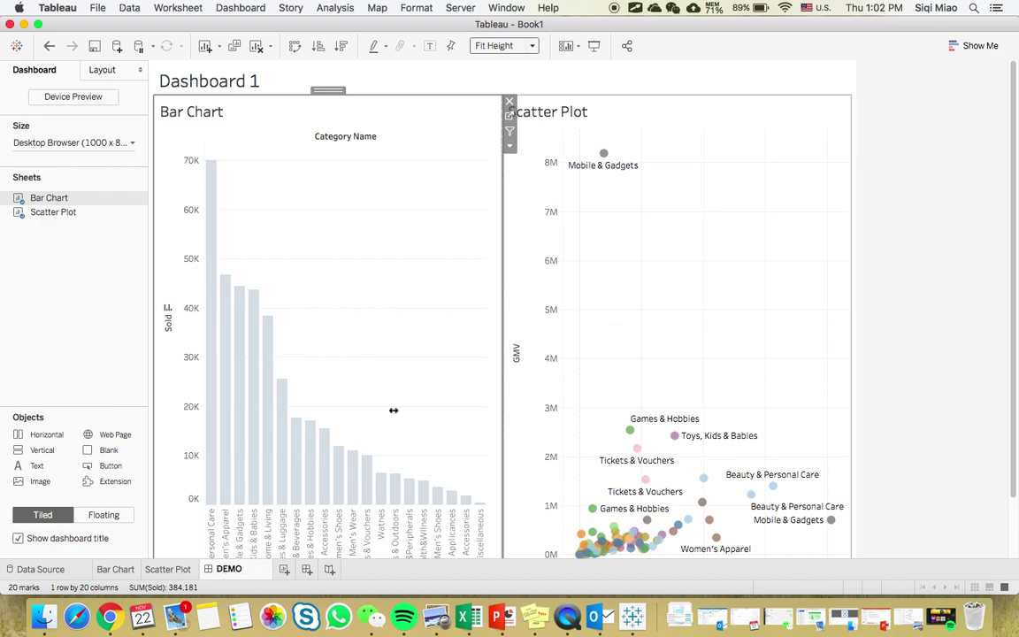
{"action": "left_click", "coordinate": [188, 81]}
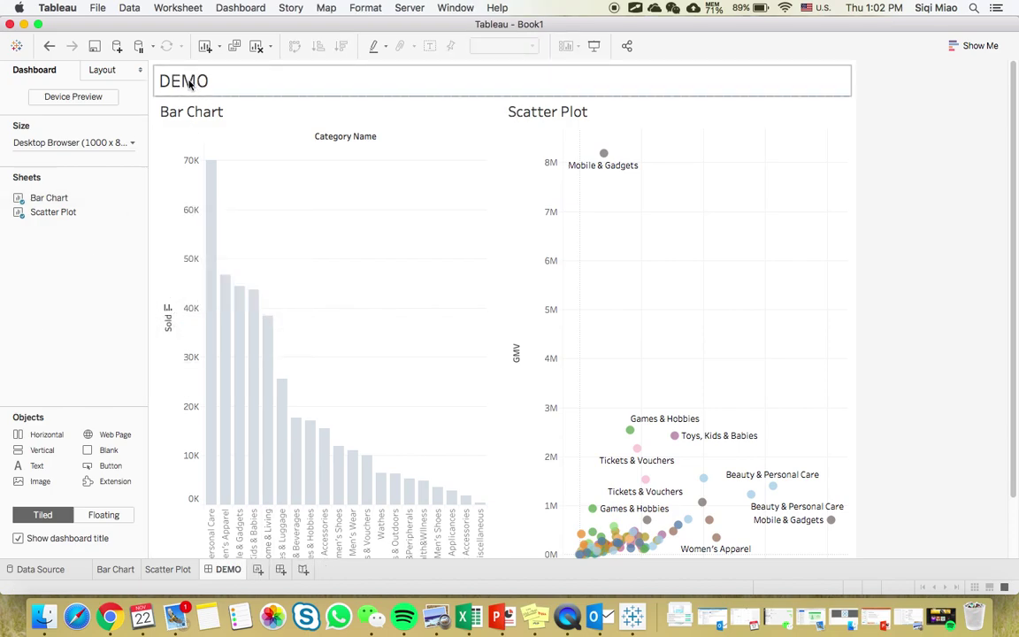
Set the dashboard's bar chart to be used as a filter for the scatter plot
{"action": "left_click", "coordinate": [360, 378]}
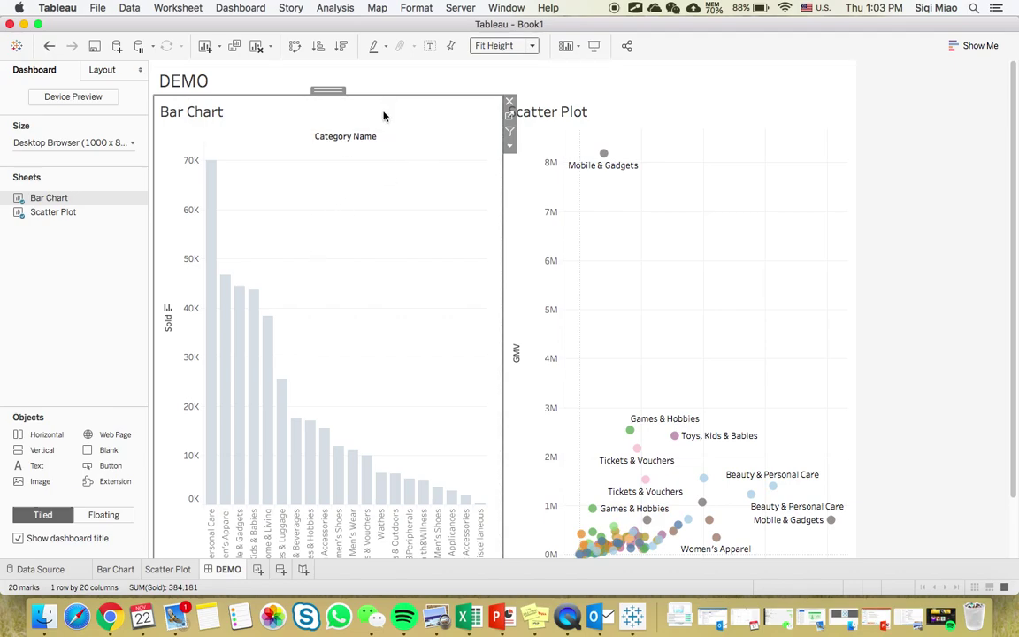
{"action": "left_click", "coordinate": [510, 133]}
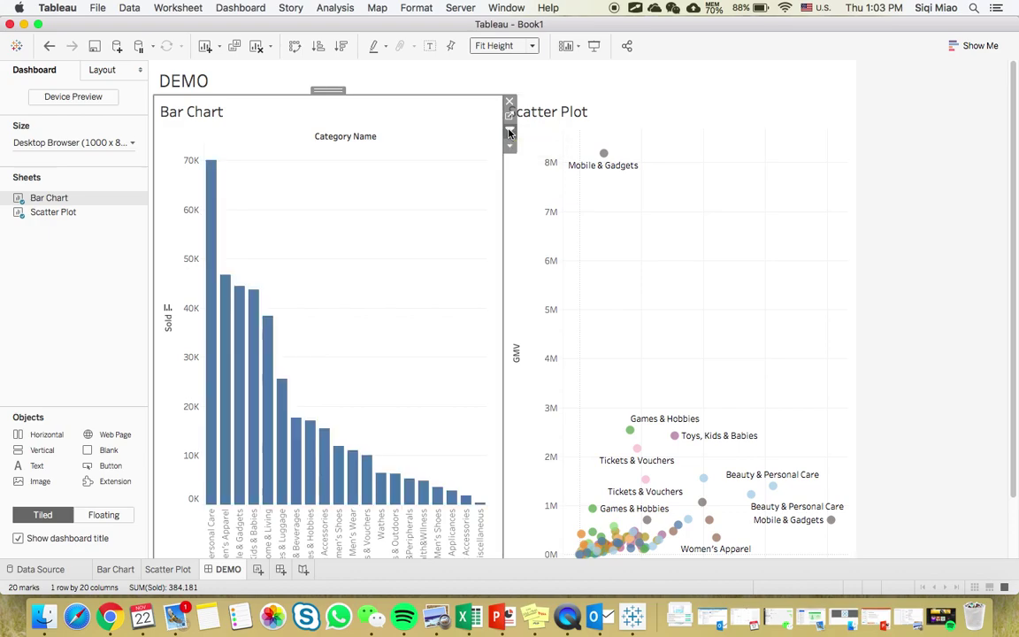
Test the filter with several category bars, including Home & Living and Games & Hobbies, and clear the selection
{"action": "left_click", "coordinate": [268, 357]}
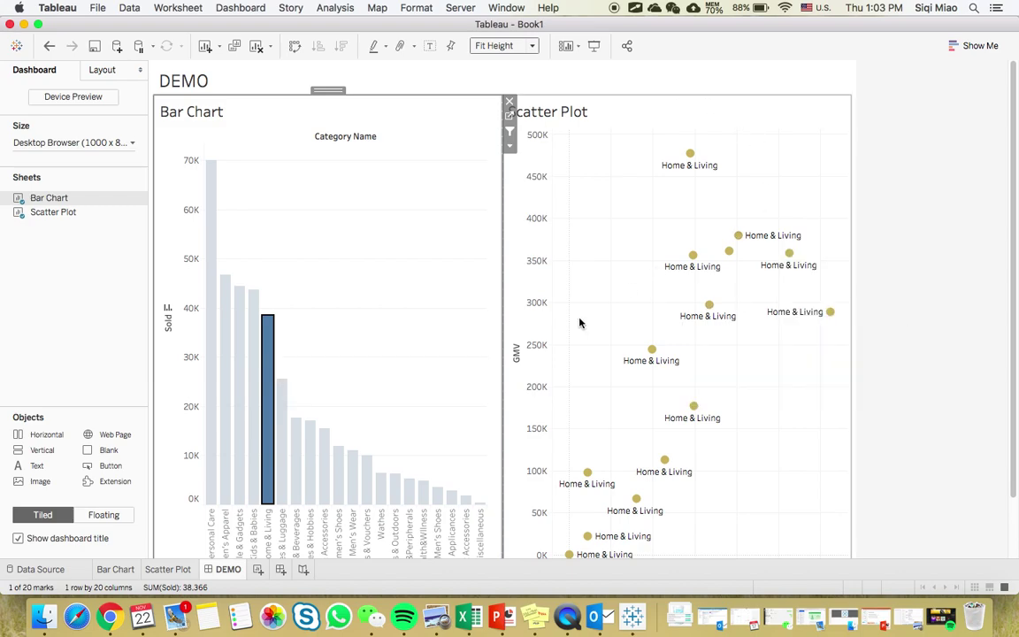
{"action": "left_click", "coordinate": [323, 488]}
{"action": "left_click", "coordinate": [311, 484]}
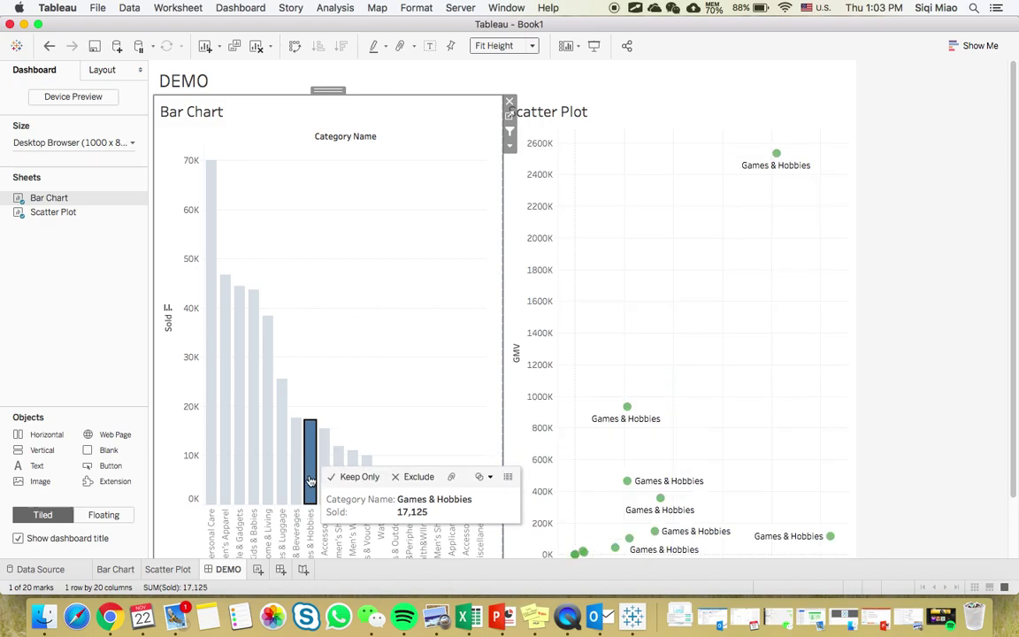
{"action": "left_click", "coordinate": [295, 476]}
{"action": "left_click", "coordinate": [412, 210]}
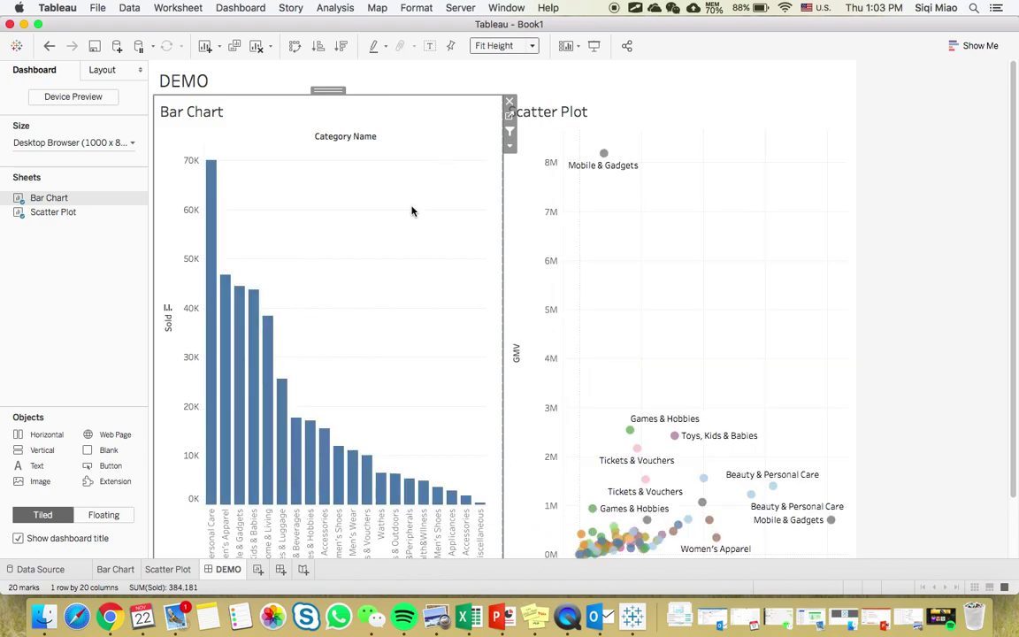
{"action": "scroll", "coordinate": [477, 402], "scroll_direction": "down", "scroll_amount": 3}
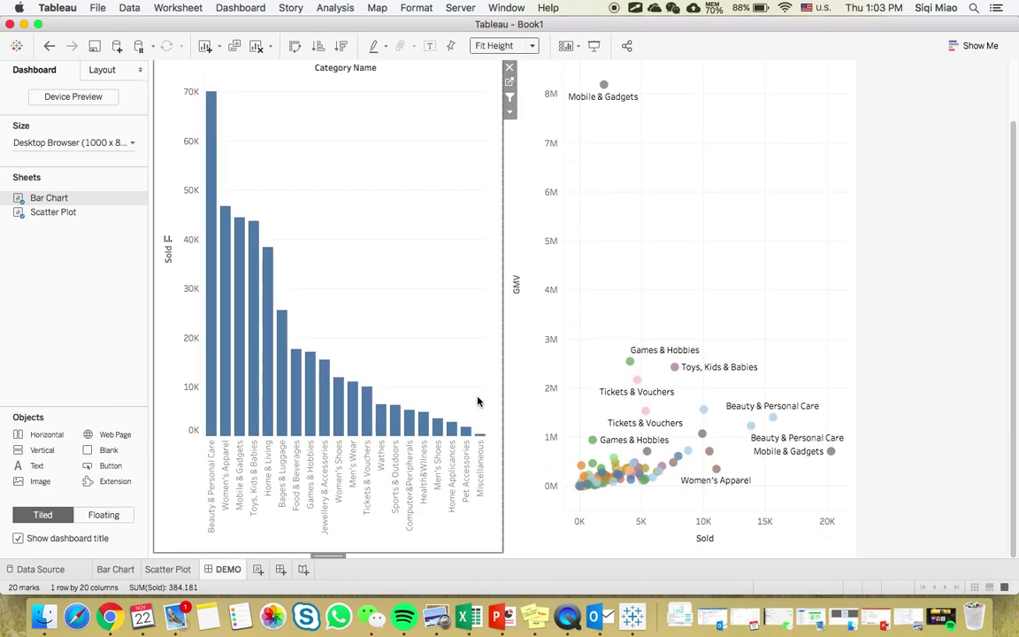
{"action": "scroll", "coordinate": [478, 402], "scroll_direction": "up", "scroll_amount": 3}
{"action": "scroll", "coordinate": [478, 402], "scroll_direction": "down", "scroll_amount": 1}
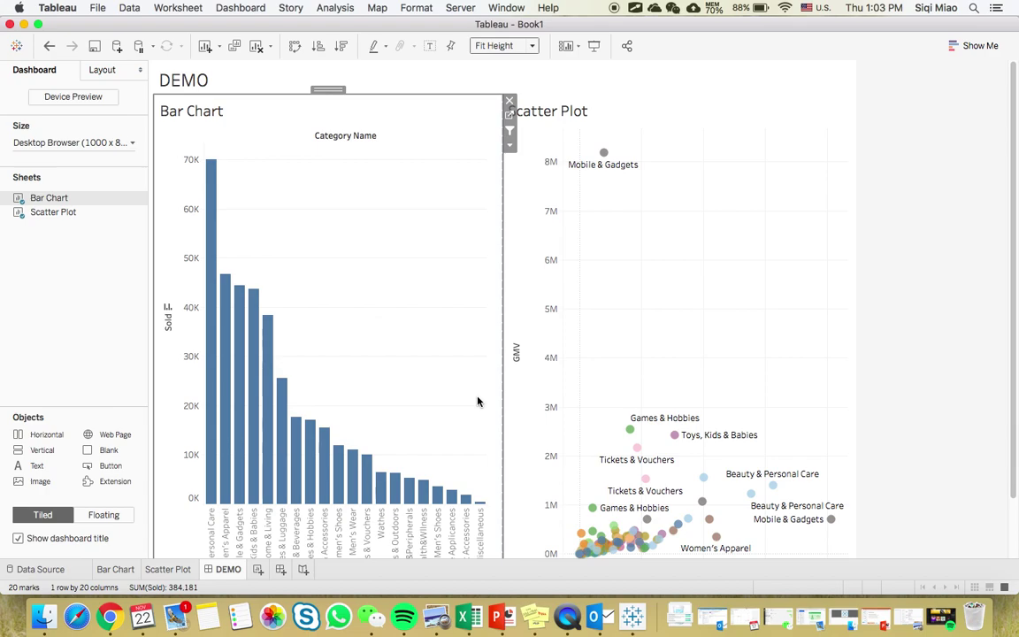
{"action": "left_click", "coordinate": [940, 306]}
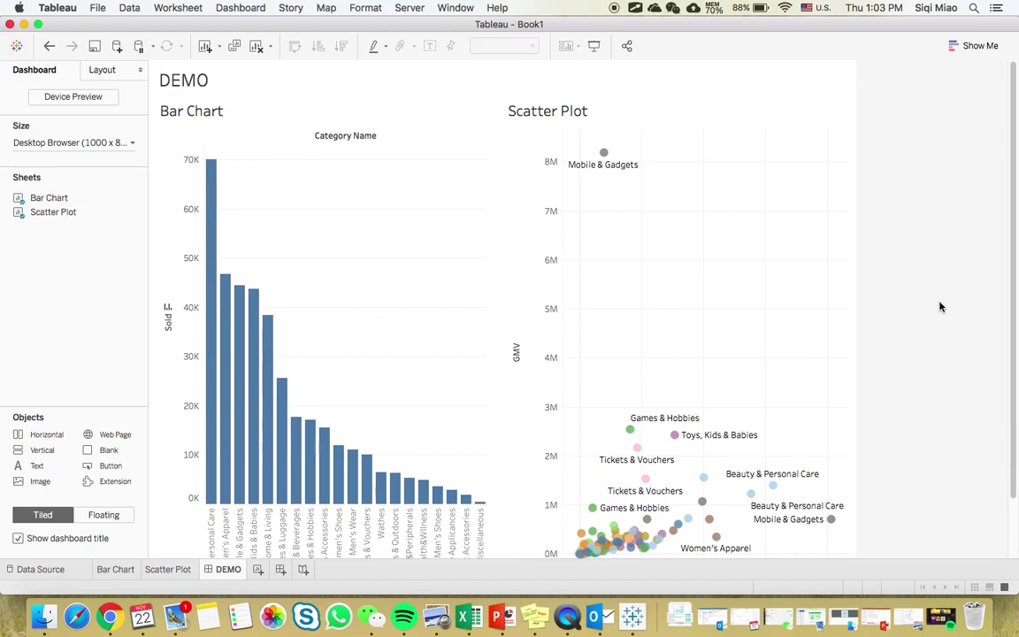